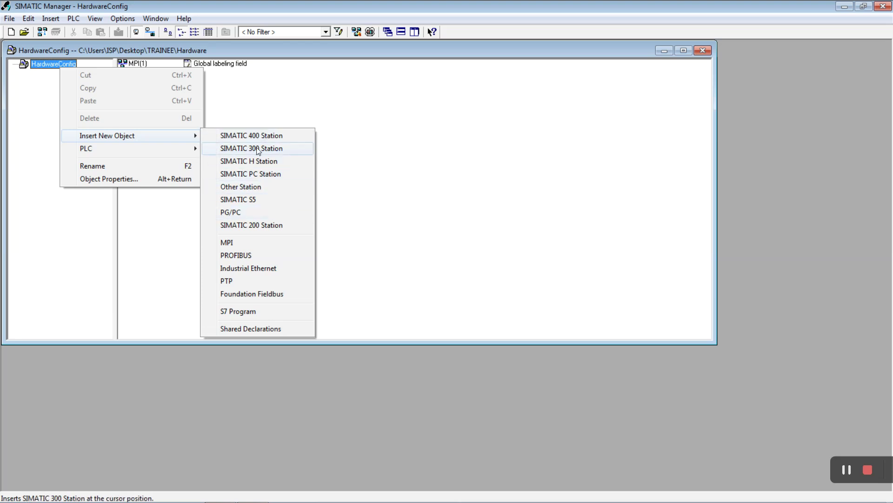
Step: Insert a SIMATIC 300 station into the HardwareConfig project and name it Control_1
click(258, 149)
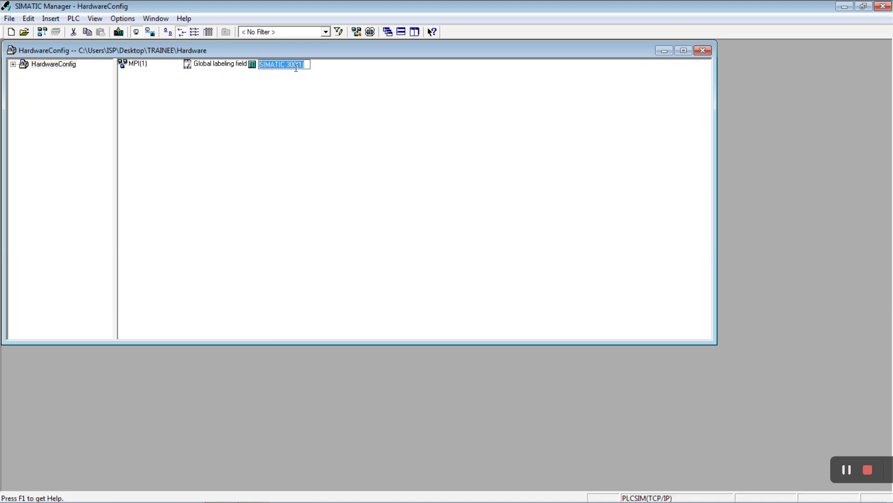
text(Control_1)
click(251, 89)
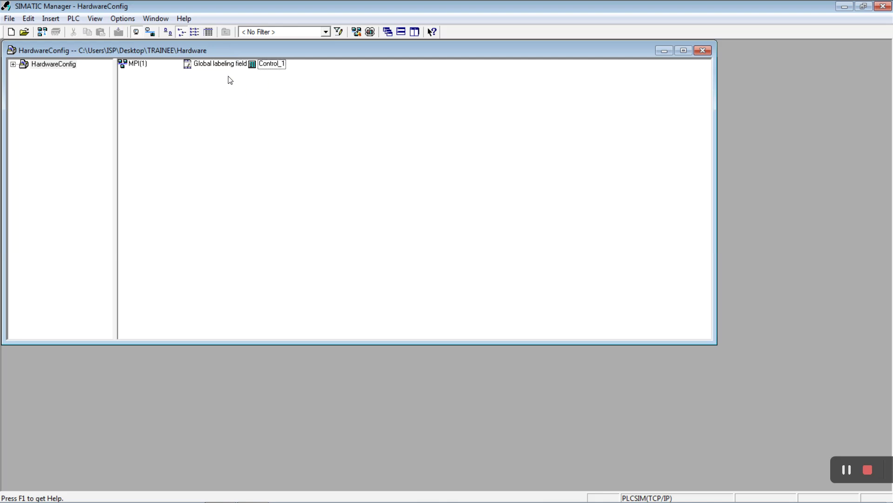
key(Return)
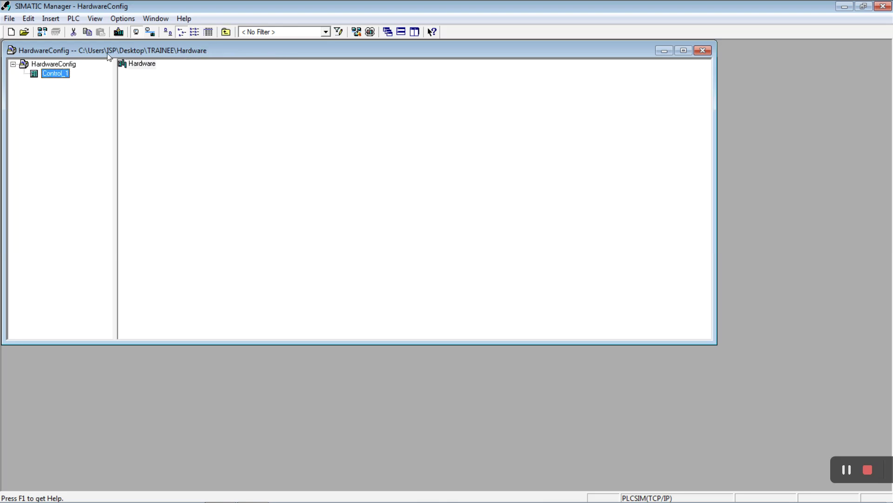
Step: Open the hardware configuration of Control_1 and locate CPU 315-2 PN/DP, 6ES7 315-2EH14-0AB0 V3.2, in the SIMATIC 300 catalog
double_click(139, 64)
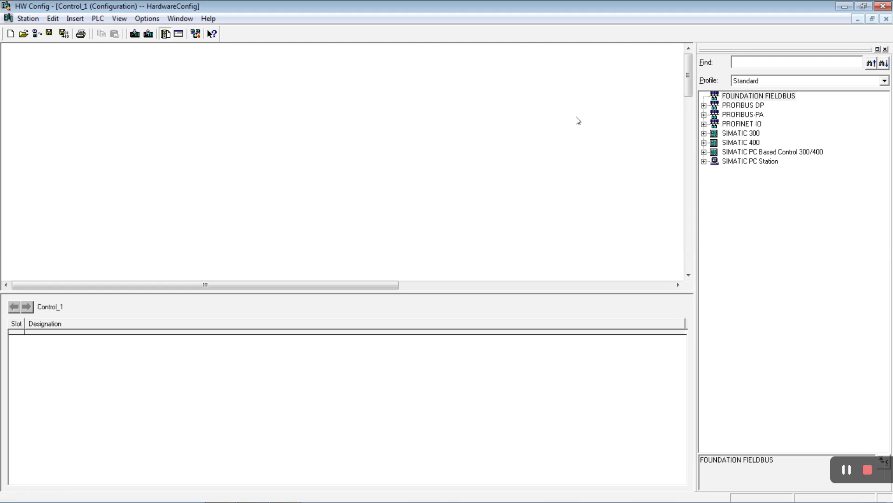
click(744, 133)
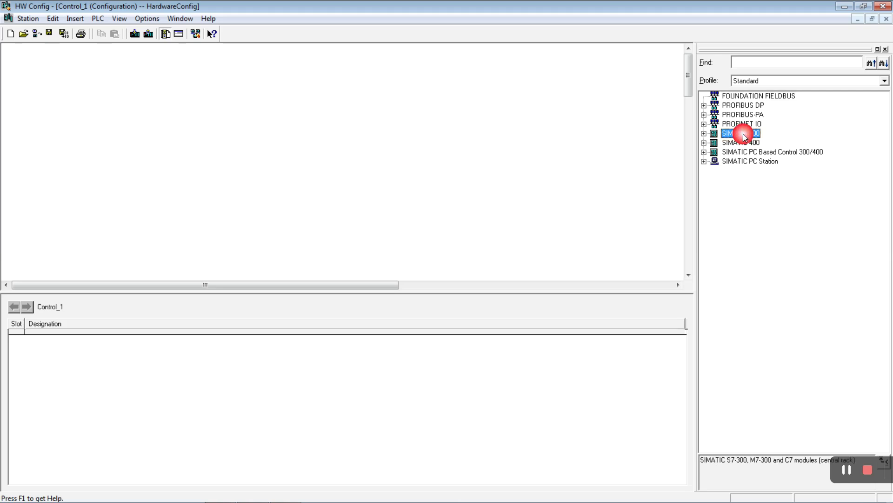
click(704, 134)
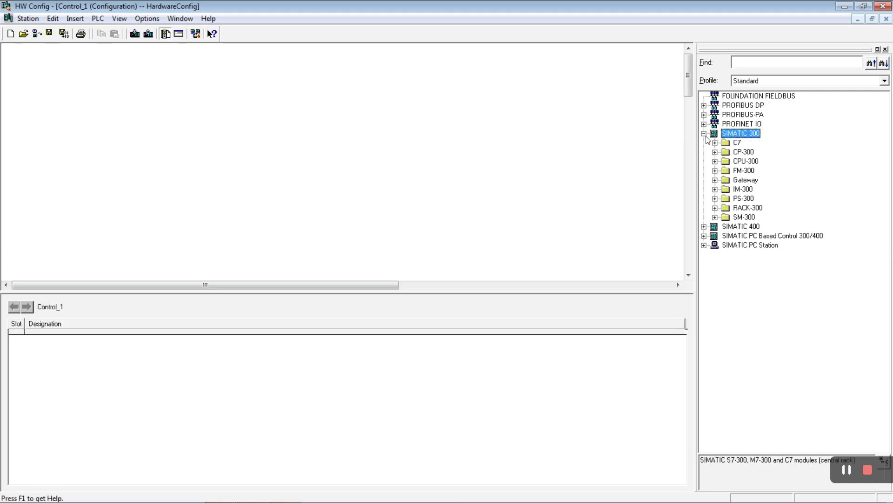
click(715, 161)
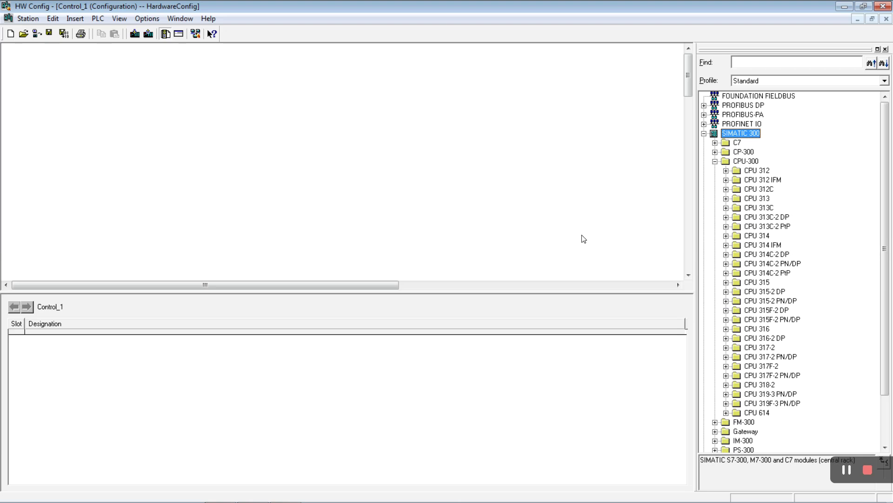
click(727, 301)
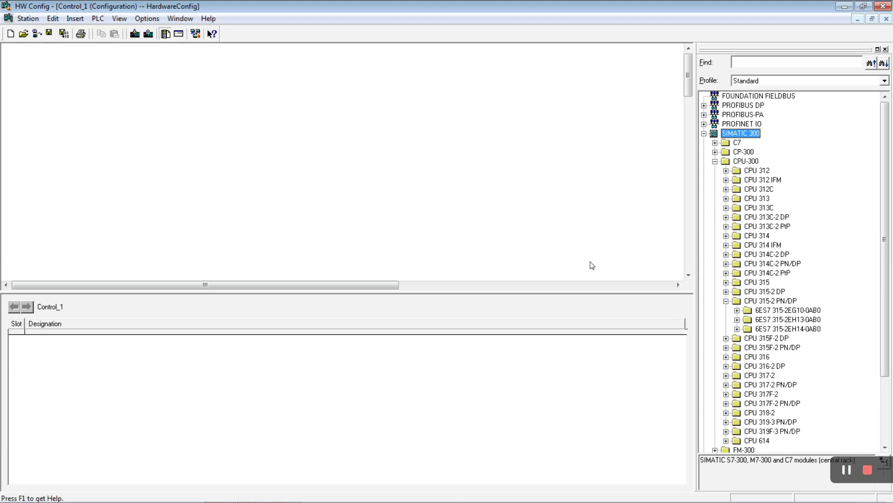
click(737, 328)
drag(591, 265, 618, 278)
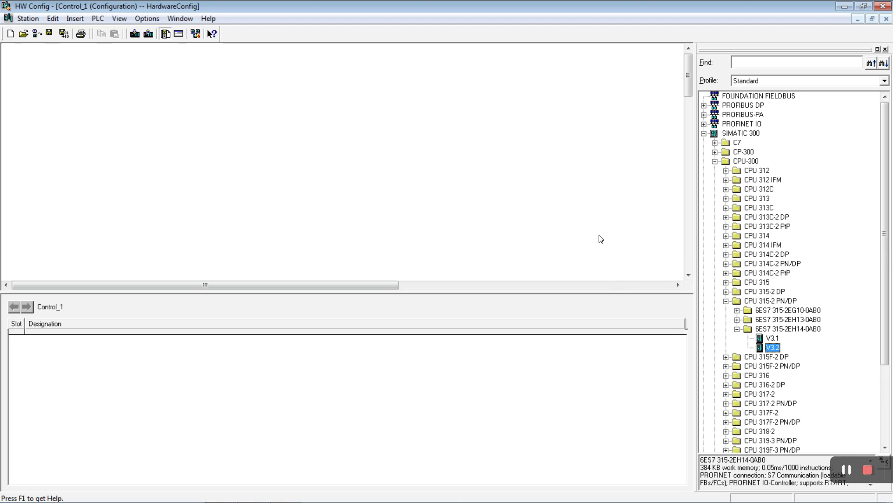
Step: Insert a rail from RACK-300 into the station and position it near the upper-left corner of the configuration area
scroll(576, 122, down, 4)
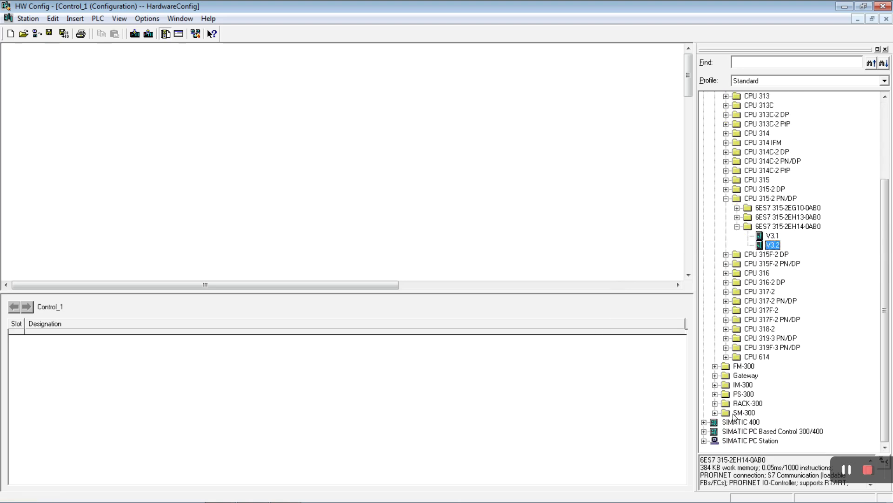
click(715, 403)
drag(749, 413, 86, 73)
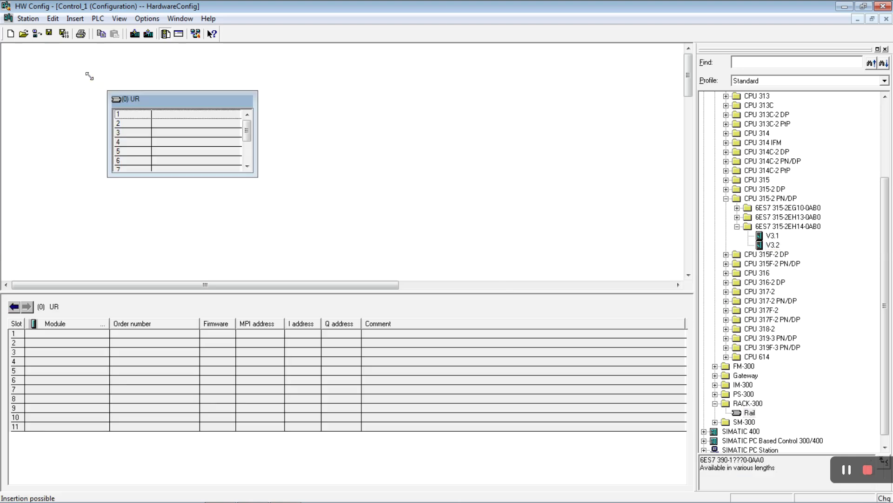
click(135, 66)
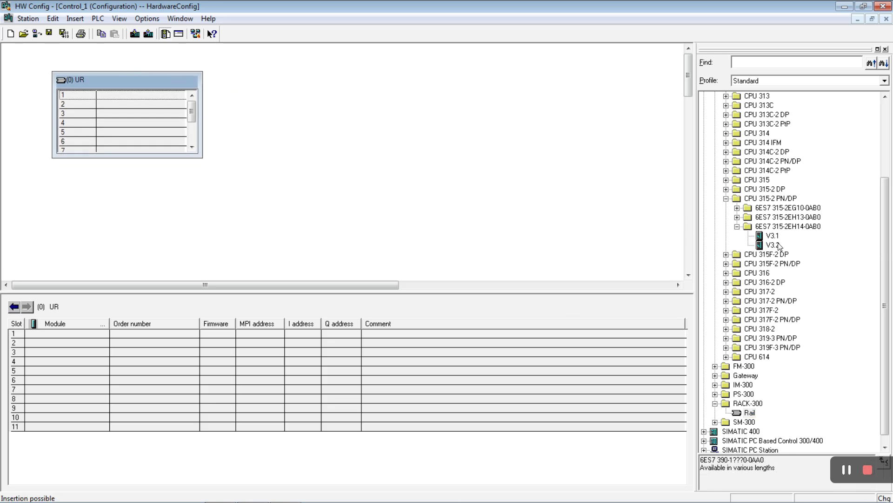
Step: Insert the 6ES7 315-2EH14-0AB0 V3.2 CPU into slot 2 of the rail
drag(772, 246, 145, 111)
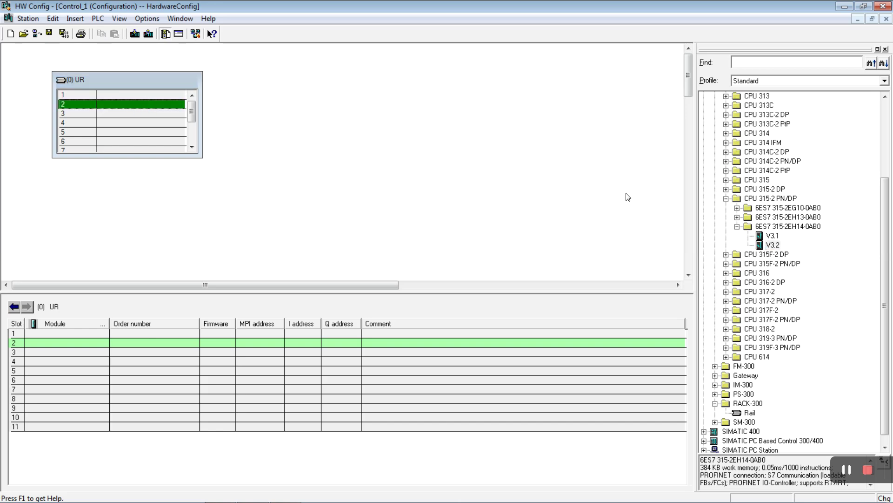
click(773, 245)
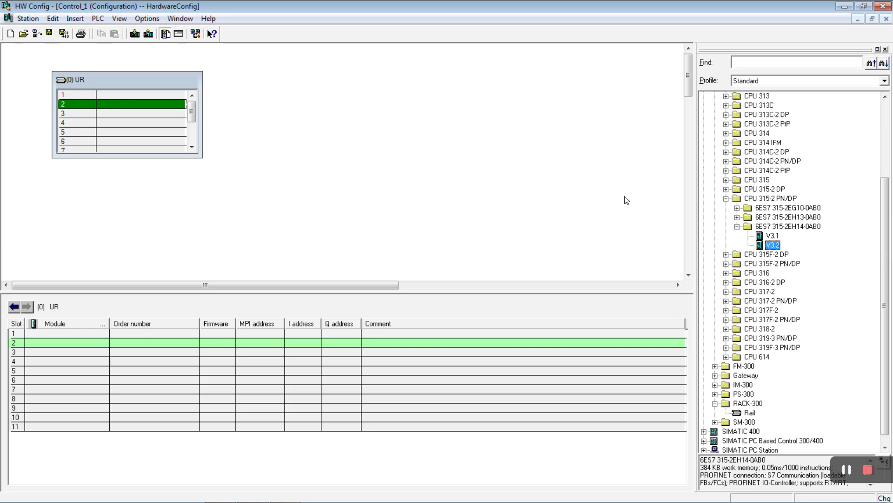
double_click(763, 240)
click(413, 243)
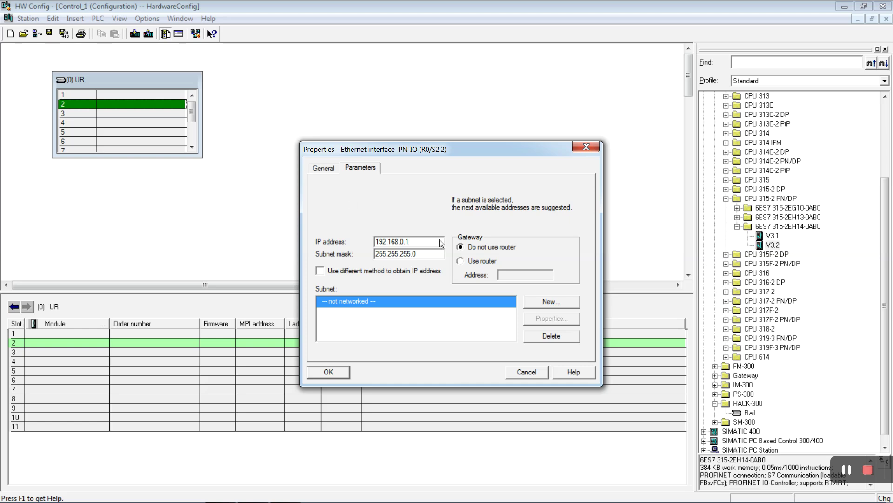
Step: Connect the CPU's Ethernet interface to a new Industrial Ethernet subnet named CP1 and accept the interface properties
click(554, 303)
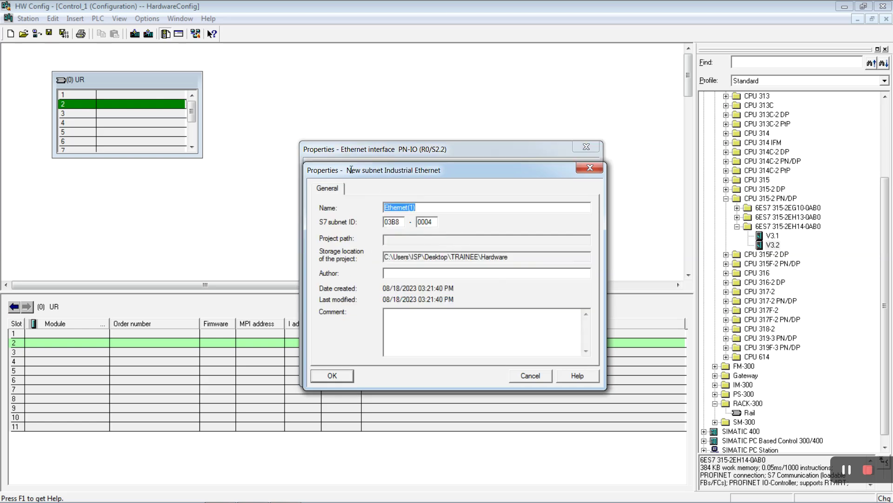
text(CP1)
click(343, 383)
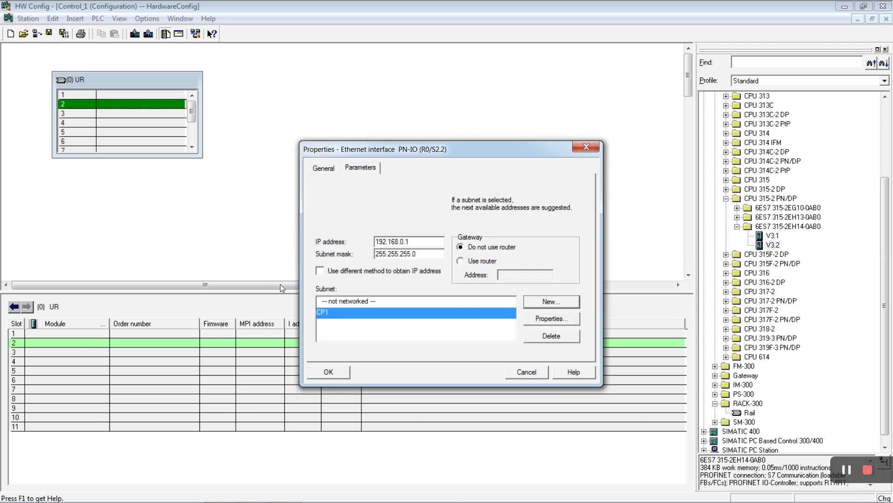
click(328, 371)
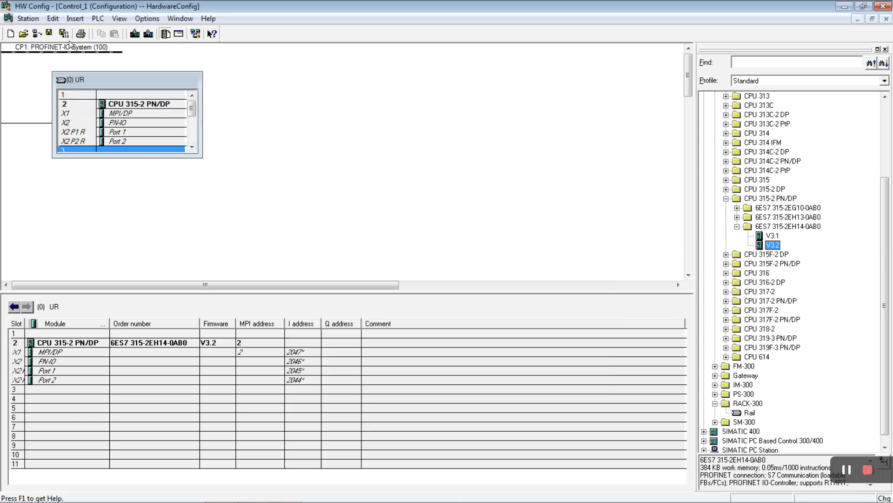
Step: Move the CP1 PROFINET IO system line to the right of the rack
drag(84, 51, 432, 76)
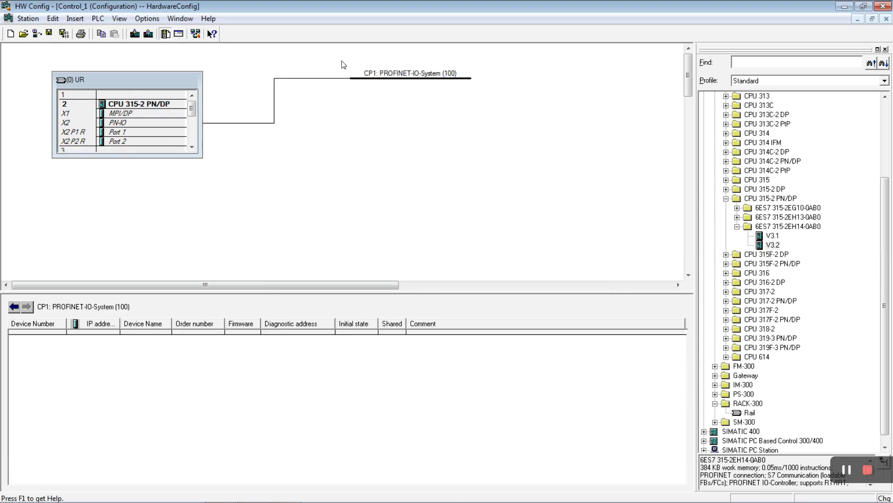
click(165, 82)
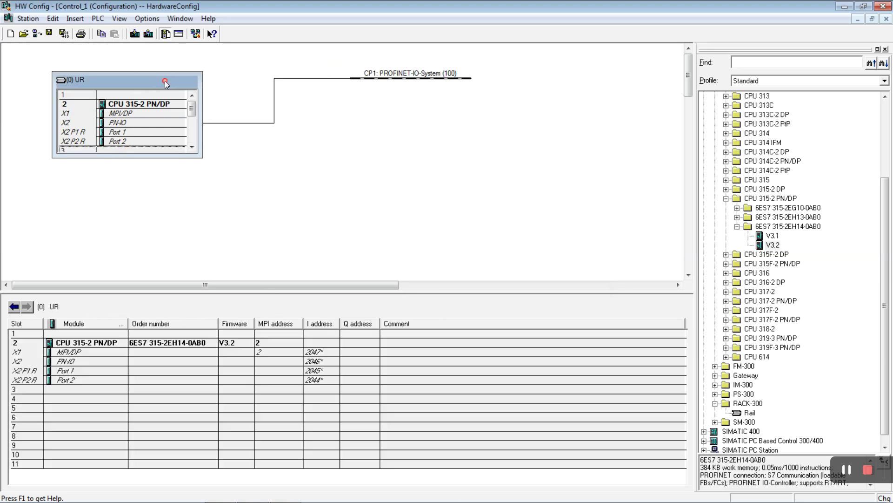
click(132, 93)
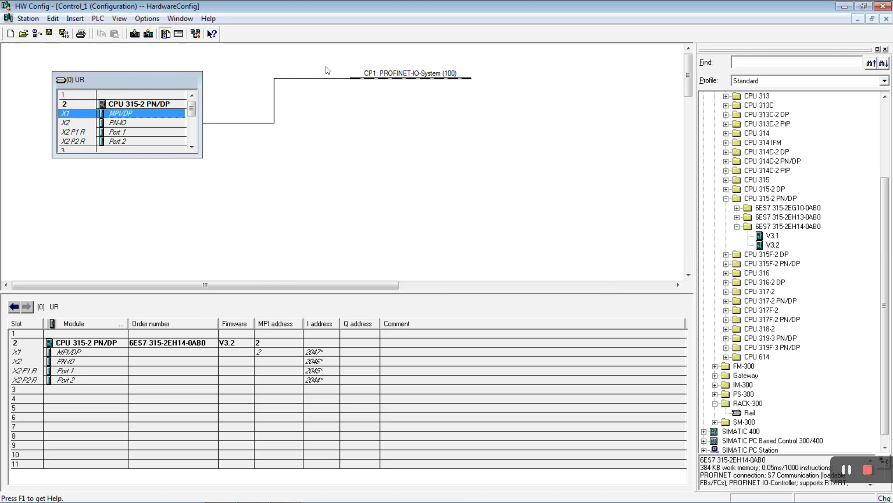
Step: Set the CPU's MPI/DP interface type to PROFIBUS and connect it to a new subnet named CP1_PF
click(175, 115)
double_click(130, 116)
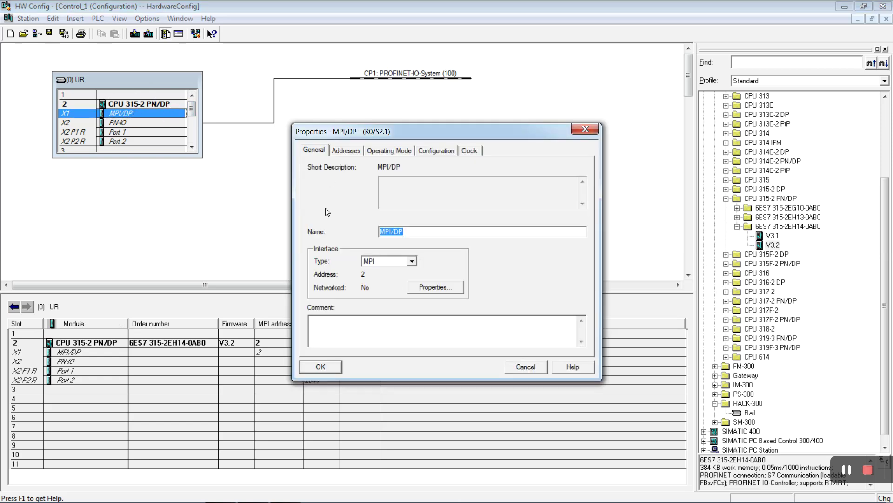
key(Tab)
key(alt+Down)
click(397, 279)
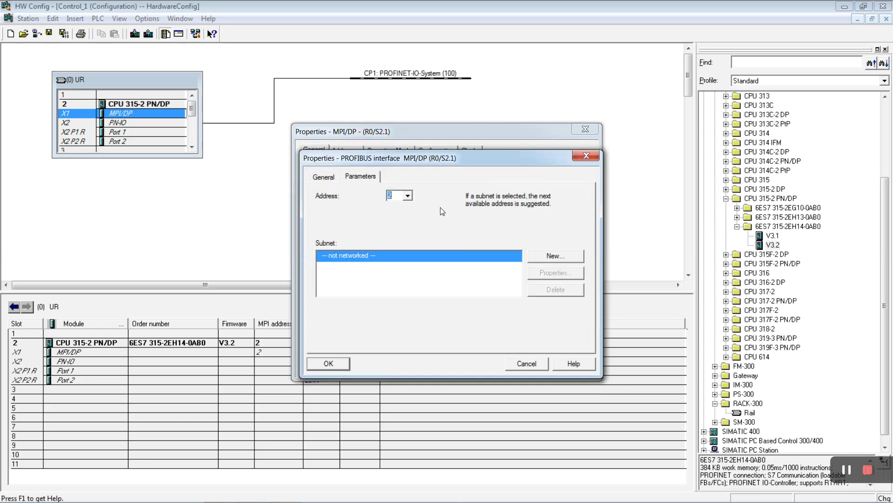
click(552, 255)
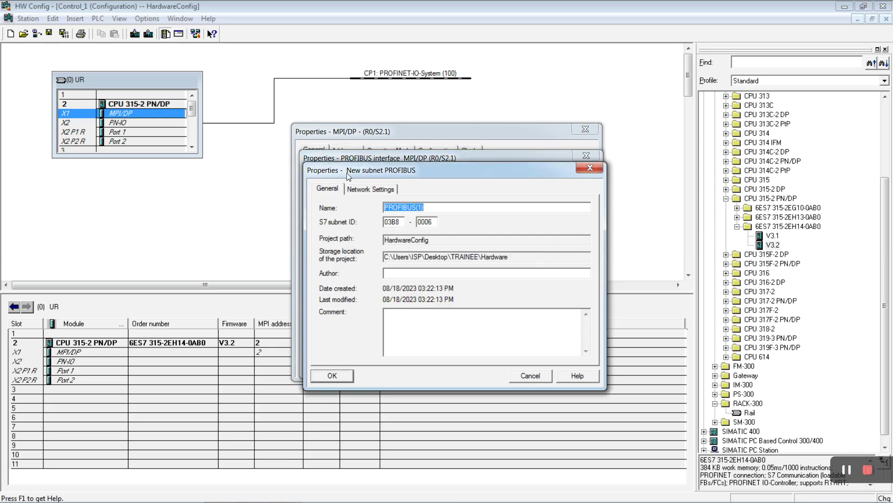
text(CP1_PF)
key(Return)
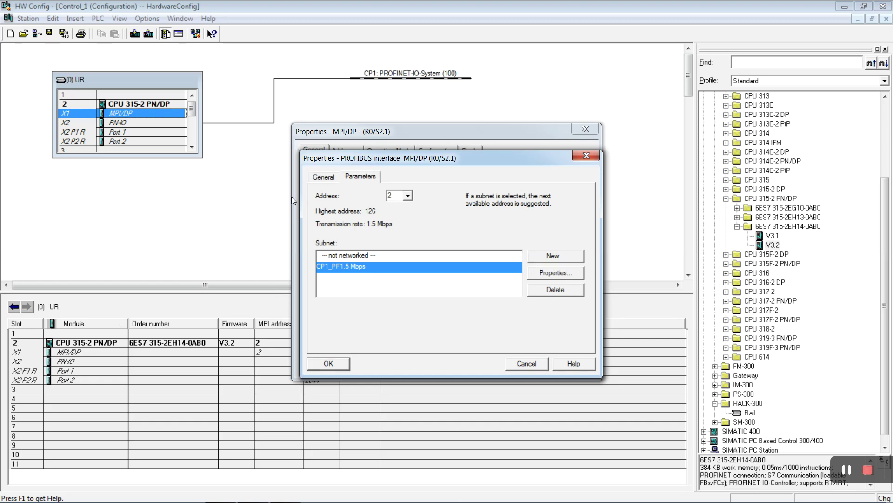
Step: Accept the CP1_PF network settings and interface properties, and place the DP master system line below the PROFINET line
click(556, 273)
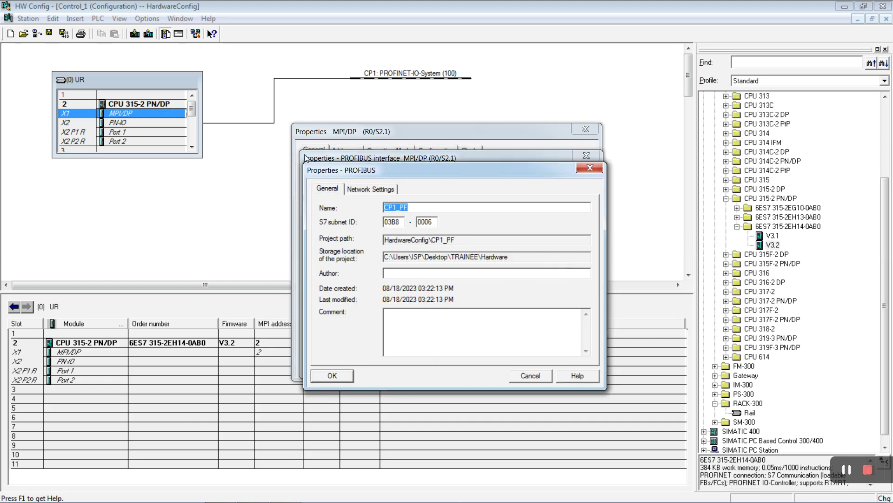
key(ctrl+Tab)
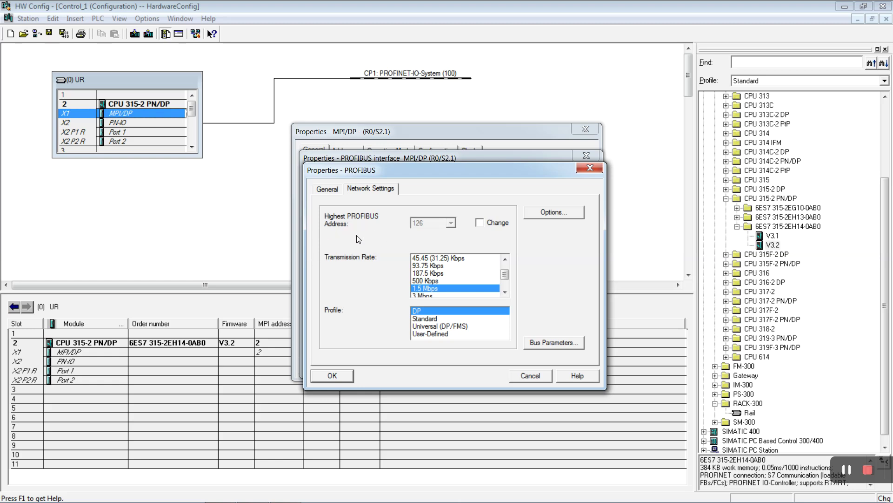
click(332, 375)
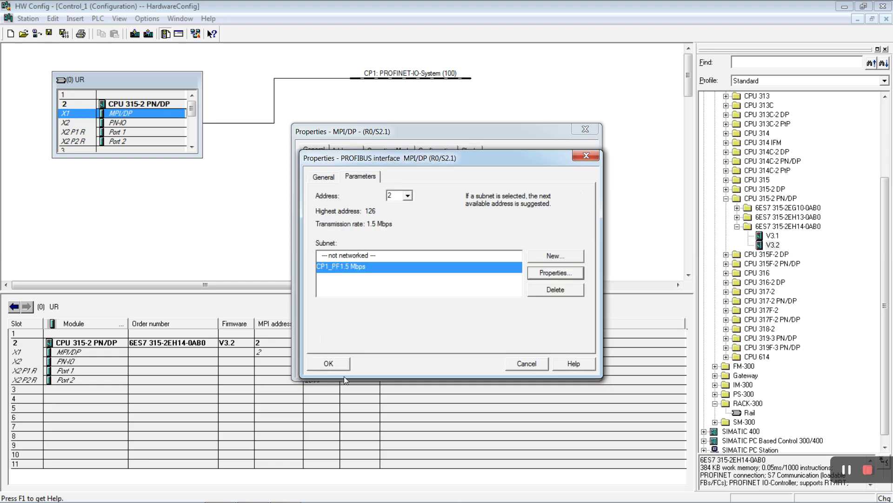
click(339, 371)
click(339, 371)
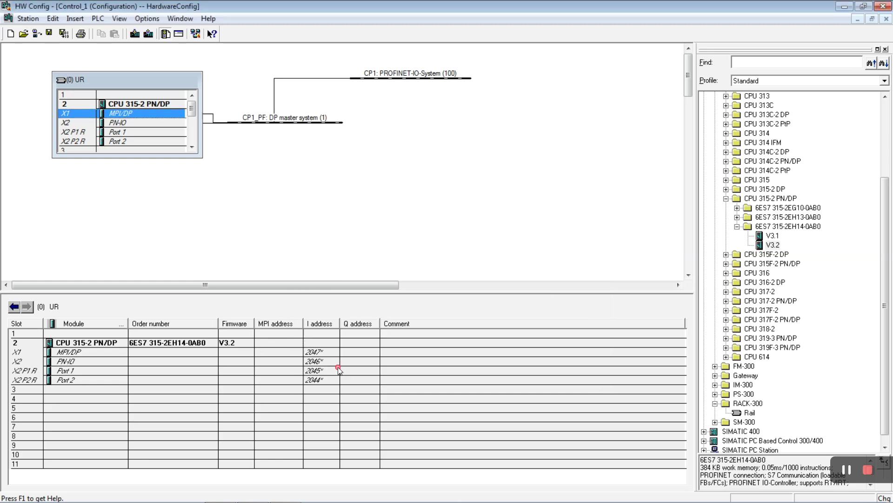
drag(340, 123, 300, 126)
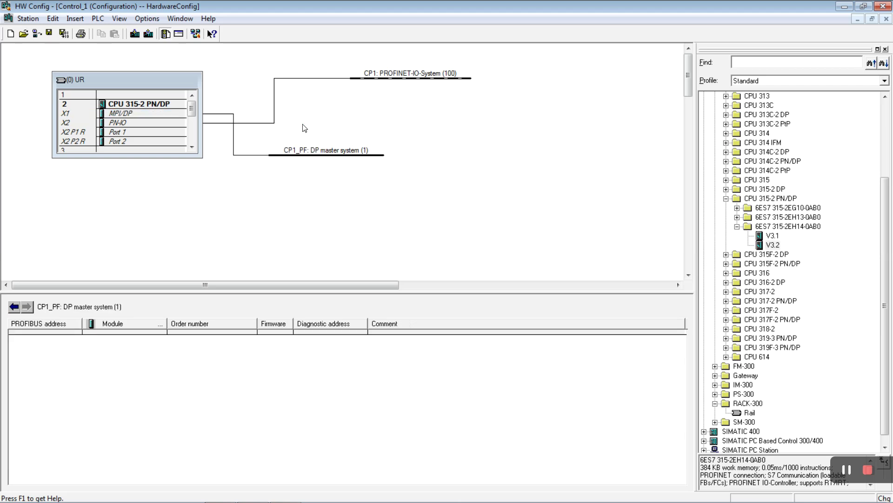
click(114, 79)
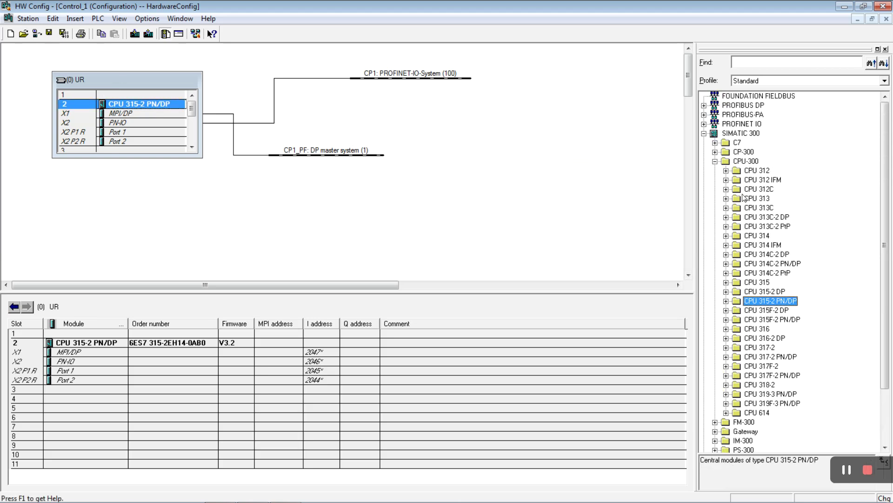
Step: Insert SM 321 DI16xDC24V digital input modules (6ES7 321-1BH00-0AA0) from the SM-300 catalog folder into slots 4 and 5
key(Left)
key(Left)
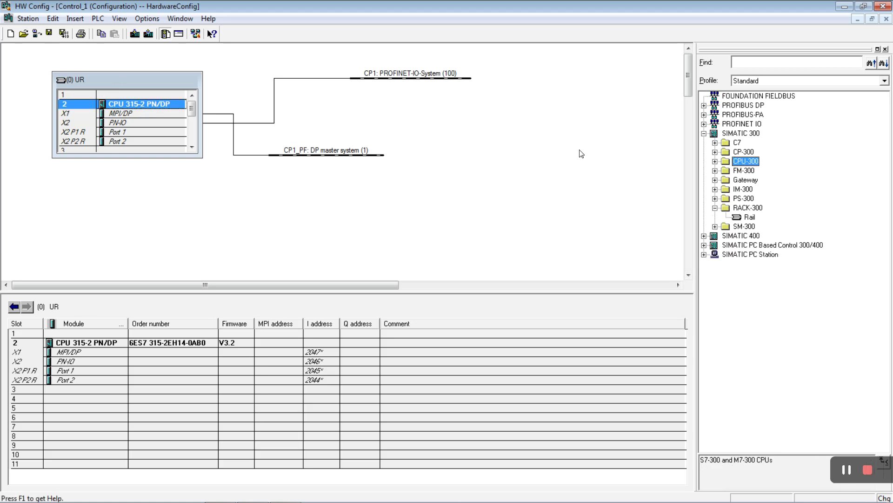
click(715, 208)
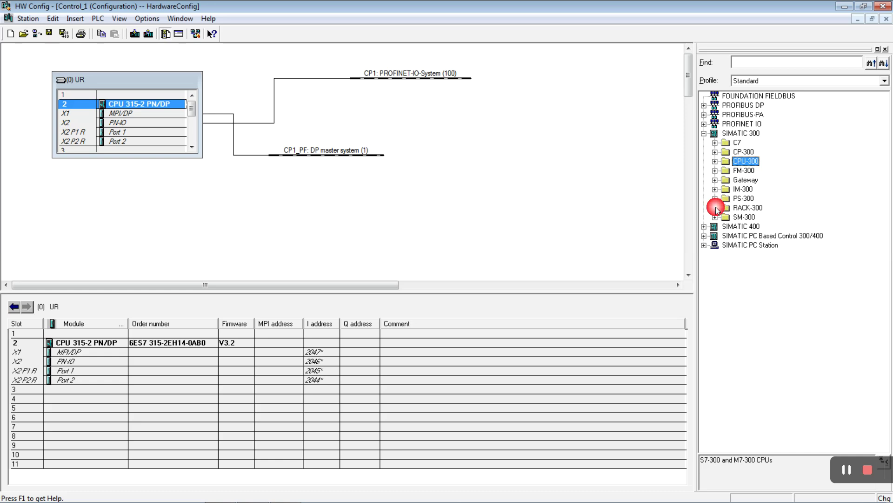
click(715, 217)
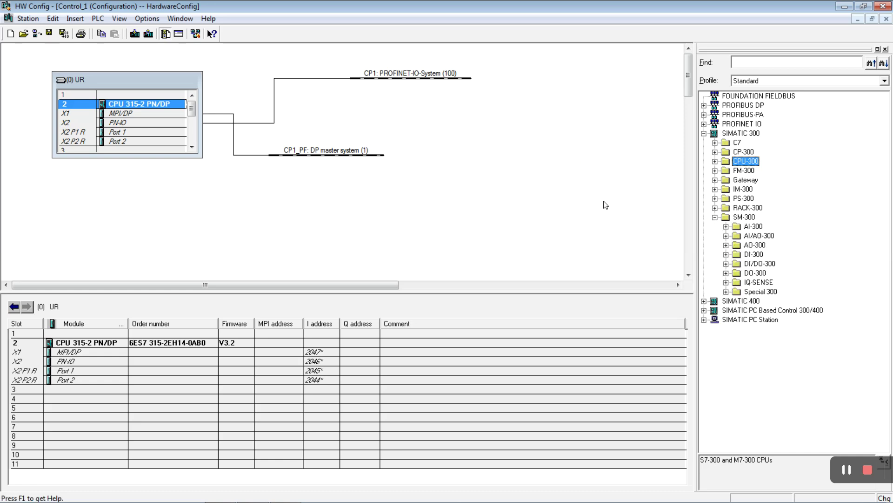
double_click(736, 255)
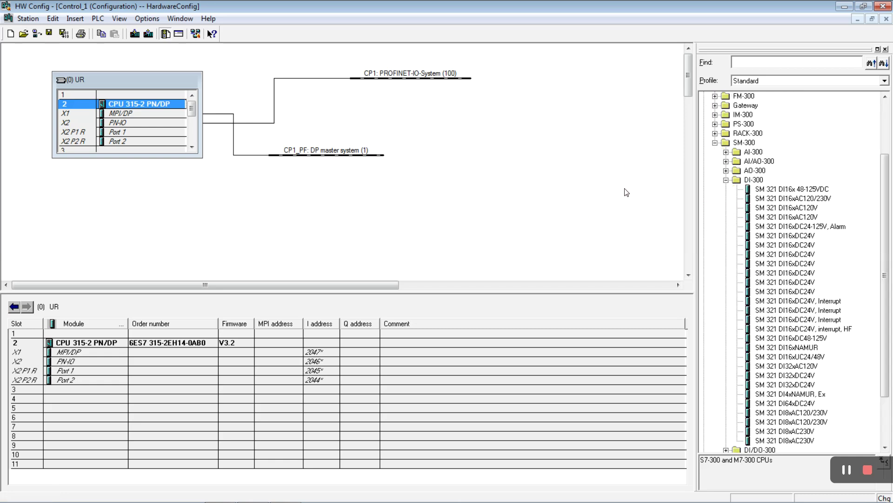
click(785, 236)
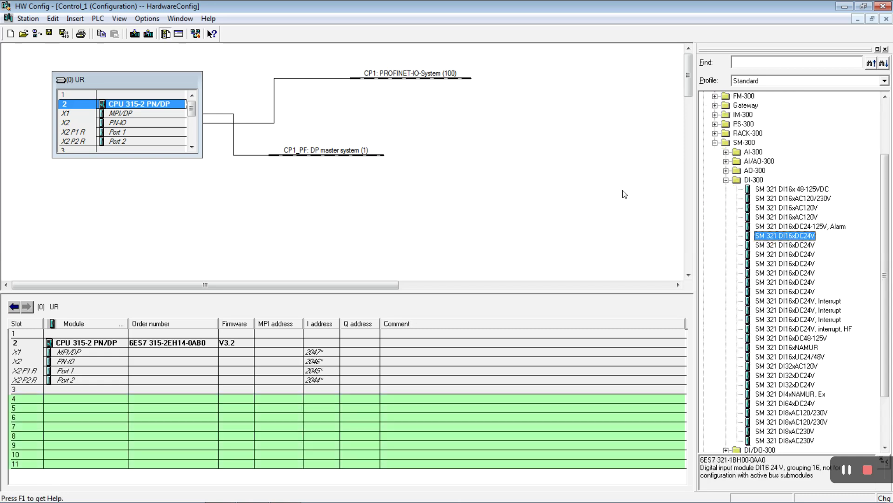
drag(785, 236, 104, 398)
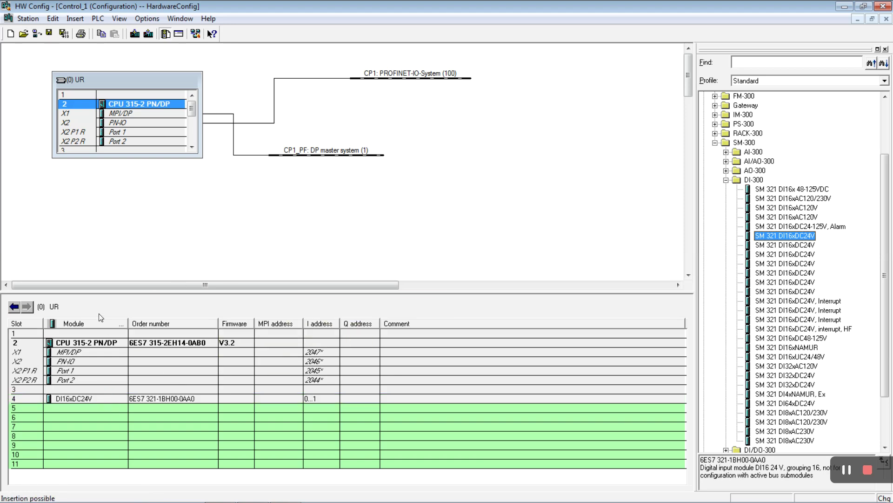
drag(636, 193, 95, 326)
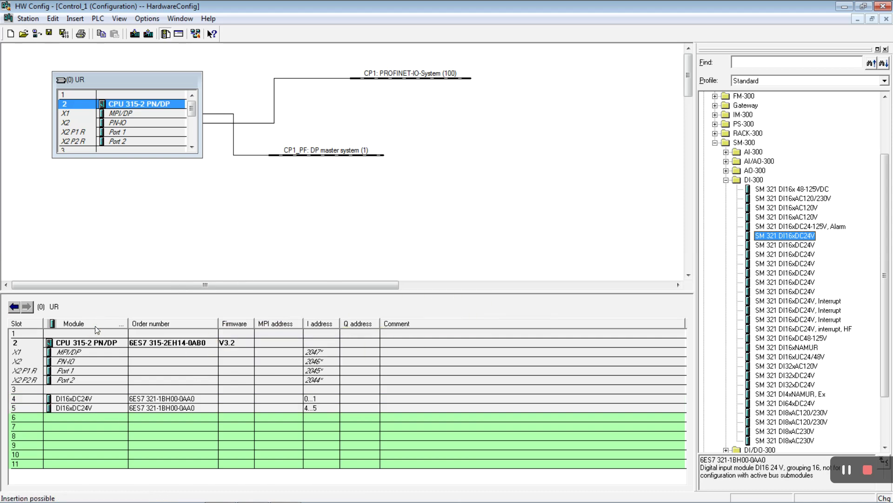
Step: Copy the DI16xDC24V module from slot 5 and paste it into slot 6
right_click(105, 405)
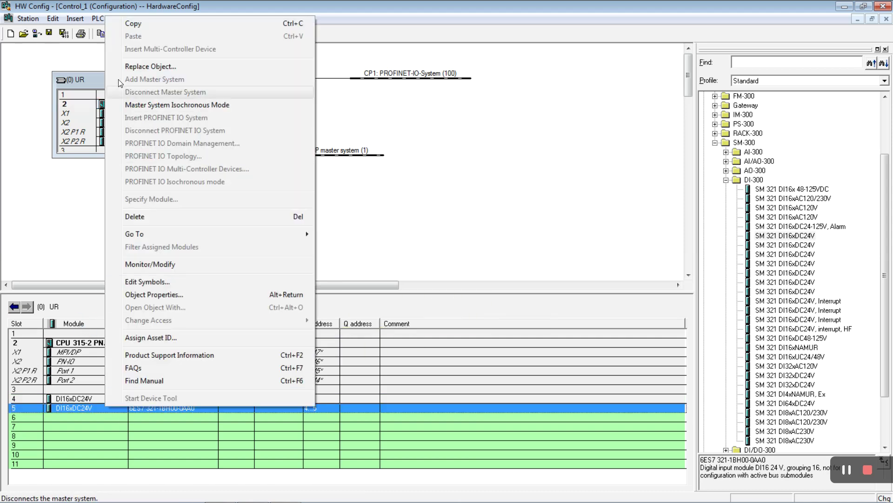
click(133, 23)
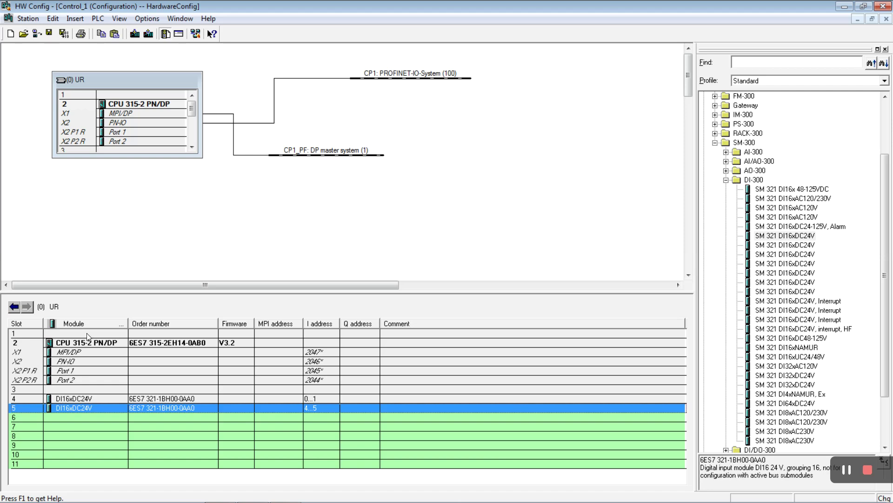
right_click(107, 416)
click(141, 101)
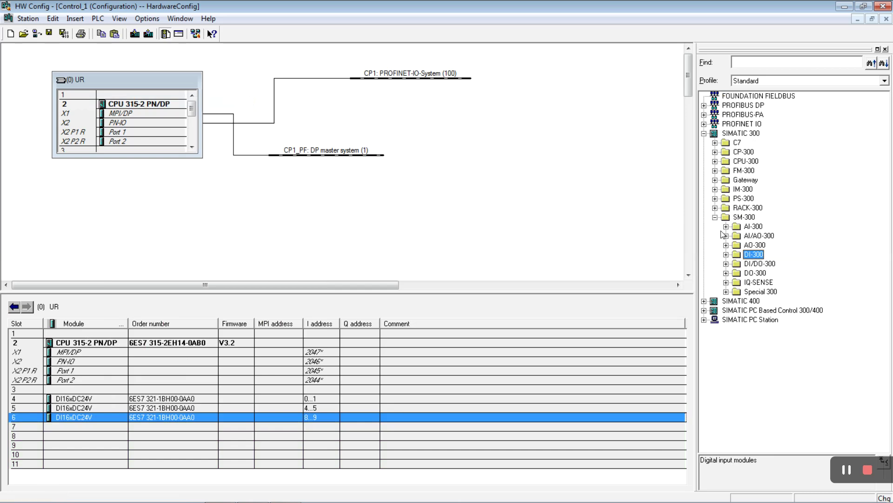
Step: Insert an SM 331 AI8x12Bit analog input module (6ES7 331-7KF01-0AB0) from the AI-300 catalog folder into slot 7
click(726, 226)
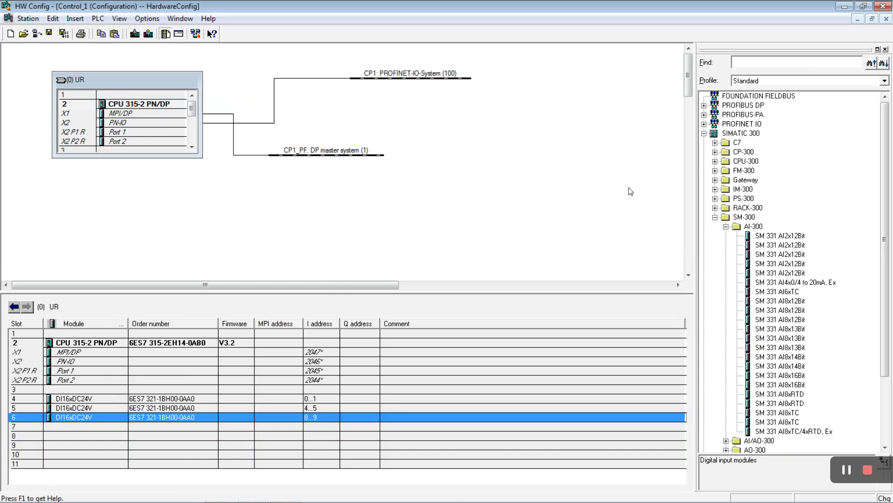
click(788, 236)
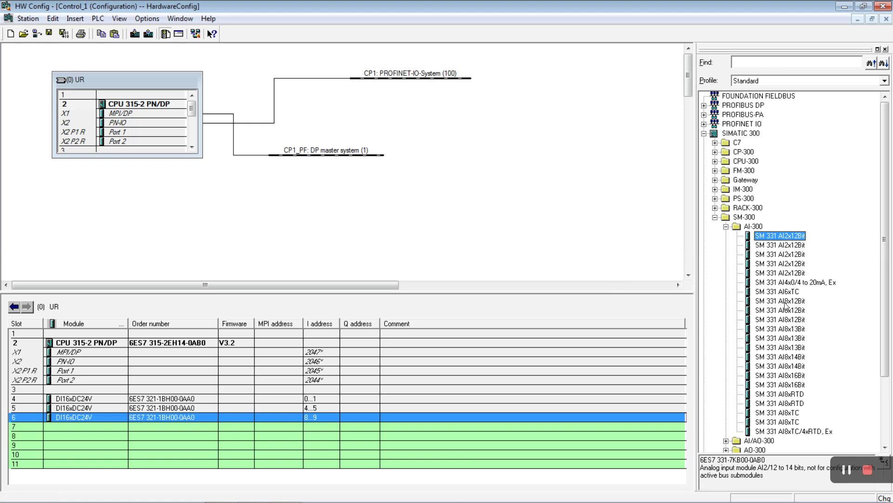
mouse_move(786, 308)
mouse_down()
mouse_move(628, 248)
mouse_move(430, 317)
mouse_move(60, 348)
mouse_move(72, 427)
mouse_up()
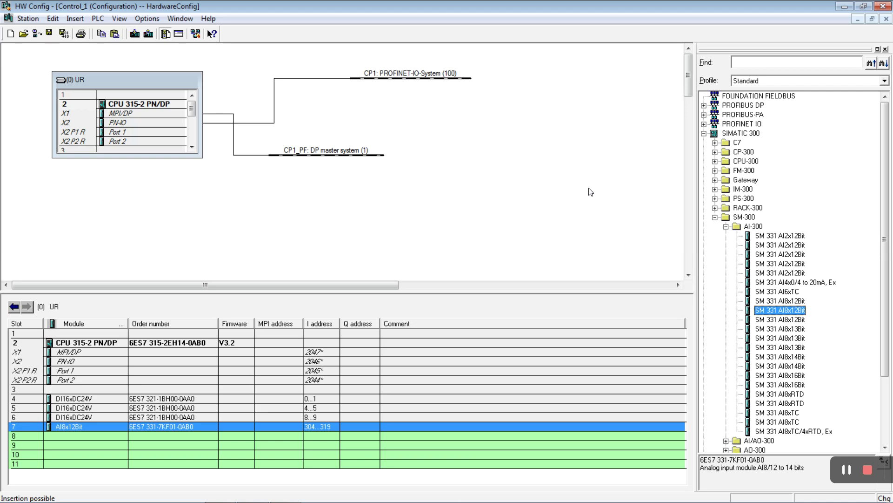
Step: Insert an SM 332 AO4x12Bit analog output module (6ES7 332-5HD00-0AB0) from the AO-300 catalog folder into slot 8
click(726, 227)
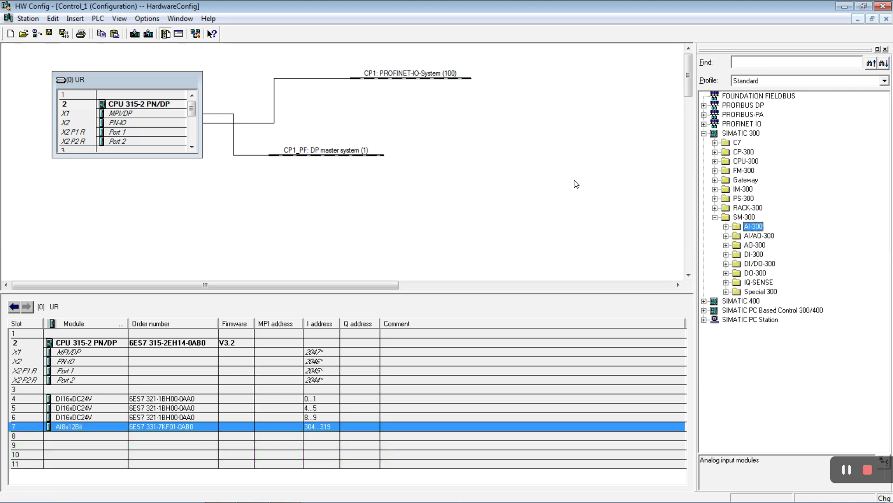
click(726, 246)
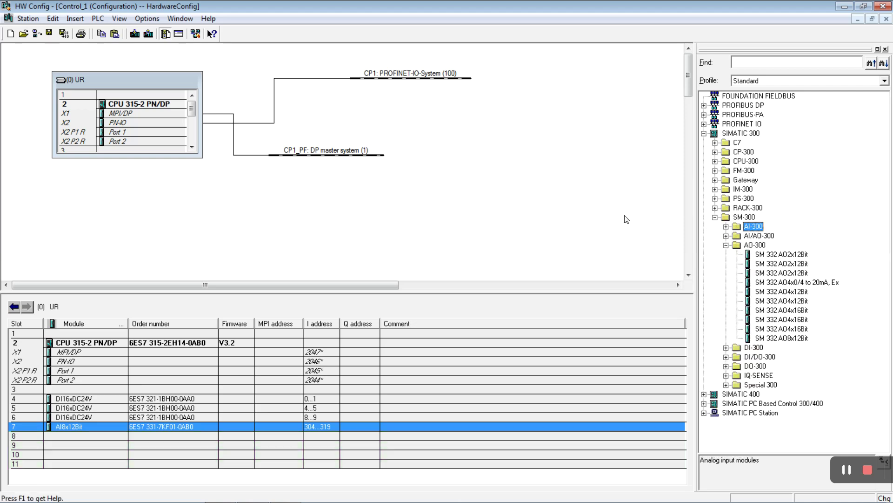
click(630, 236)
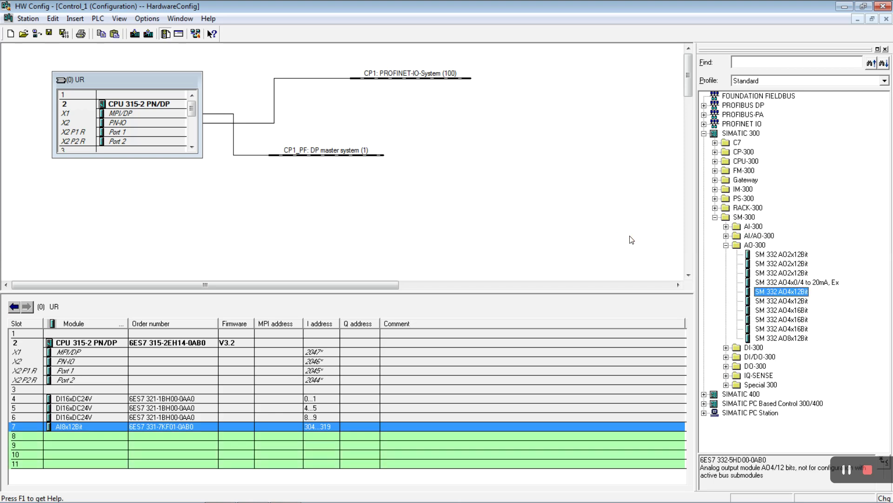
drag(630, 241, 77, 356)
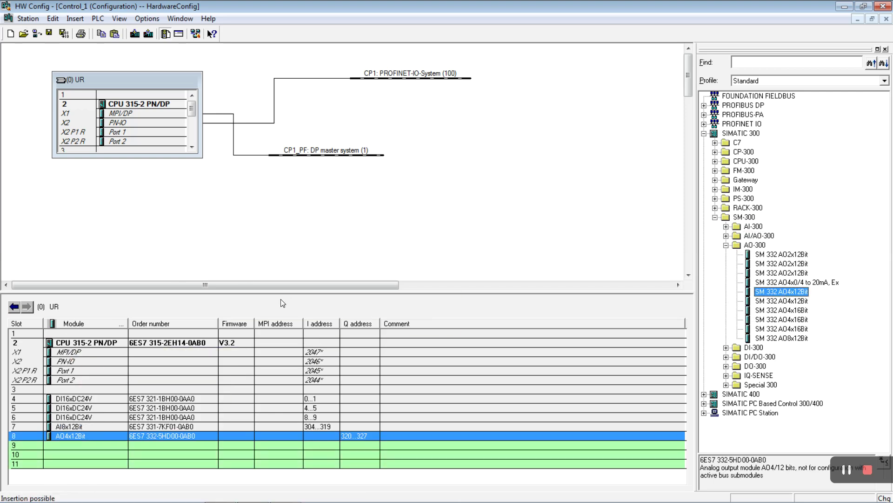
Step: Check the input address settings of the DI16xDC24V module in slot 4 and accept its properties
click(201, 400)
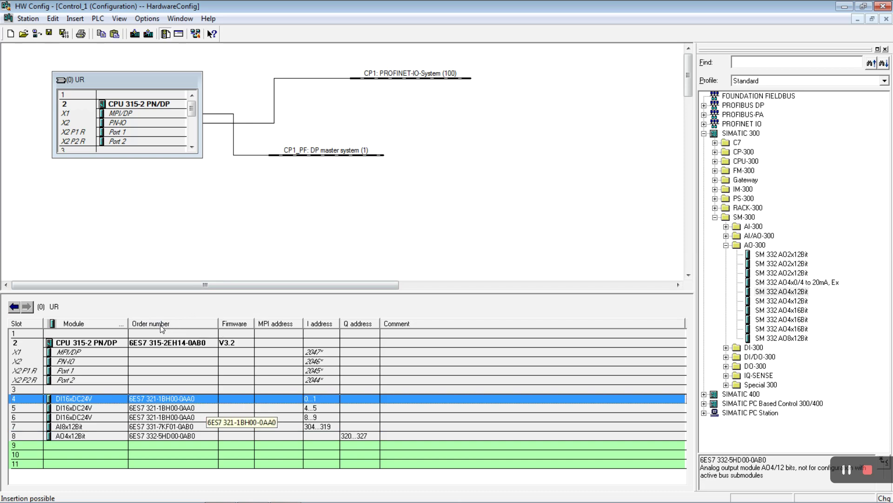
double_click(185, 398)
click(346, 150)
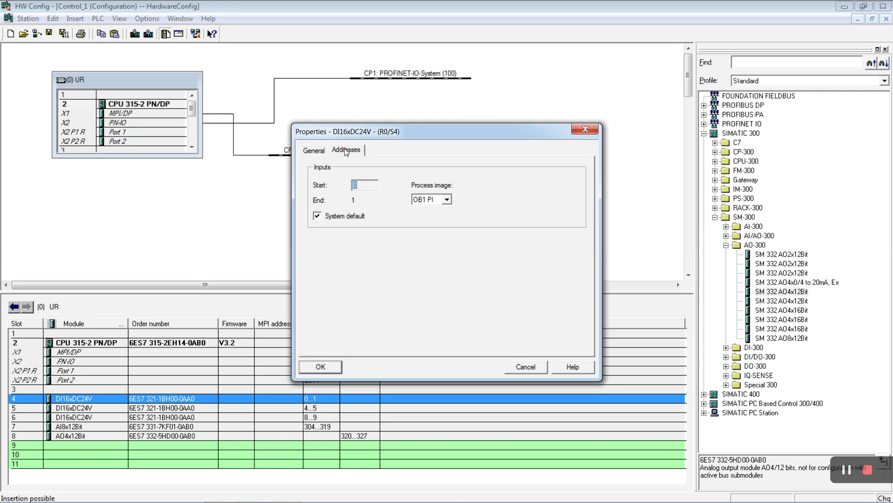
key(alt+s)
click(332, 364)
Step: Disable the system default addressing of the DI16xDC24V module in slot 5 and set its input start address to 2
double_click(317, 406)
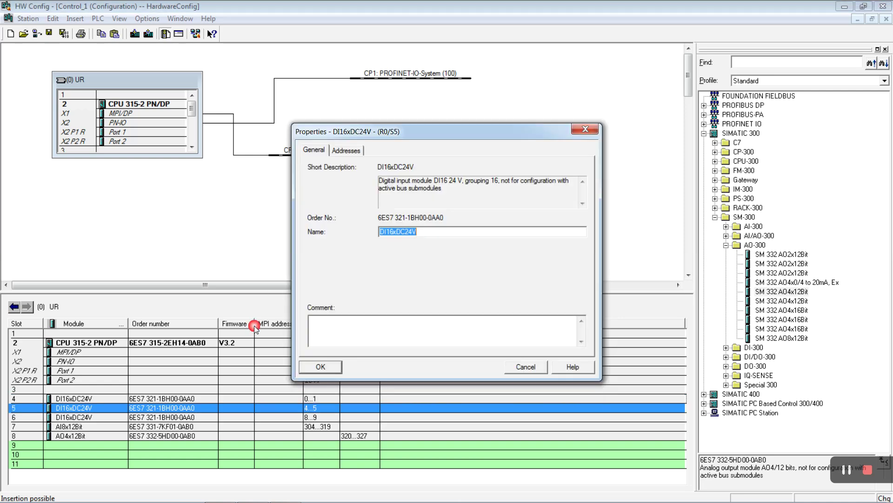
click(356, 147)
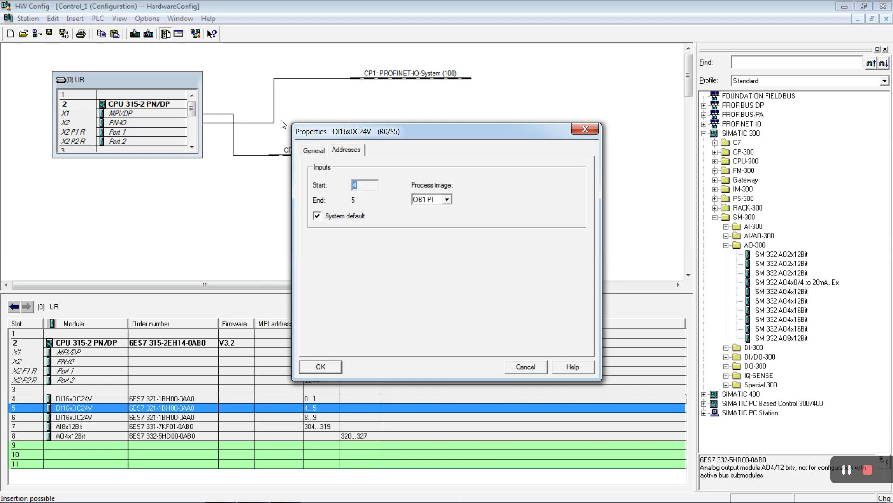
click(327, 218)
text(2)
click(328, 368)
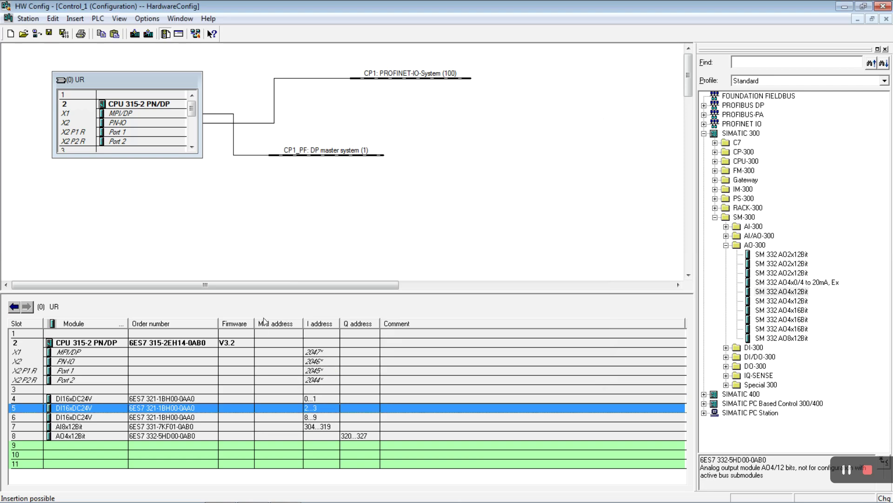
Step: Disable the system default addressing of the DI16xDC24V module in slot 6 and set its input start address to 4
double_click(319, 416)
click(346, 149)
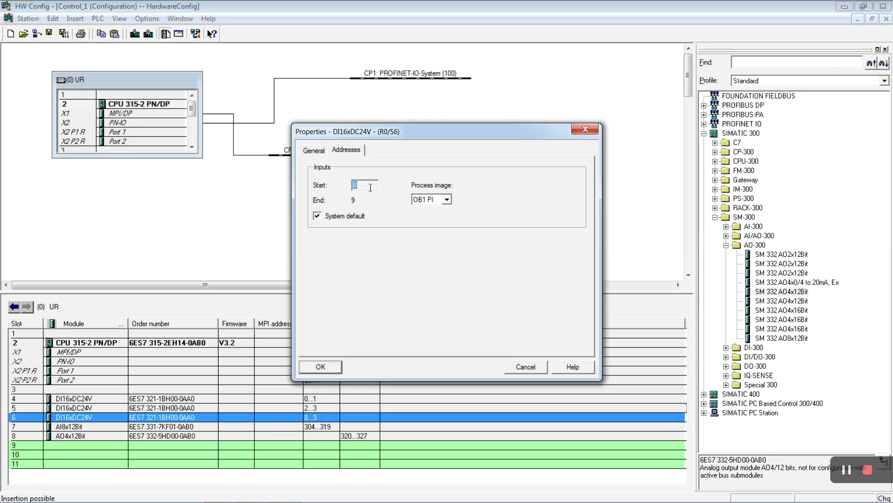
click(257, 176)
click(318, 216)
text(4)
key(Return)
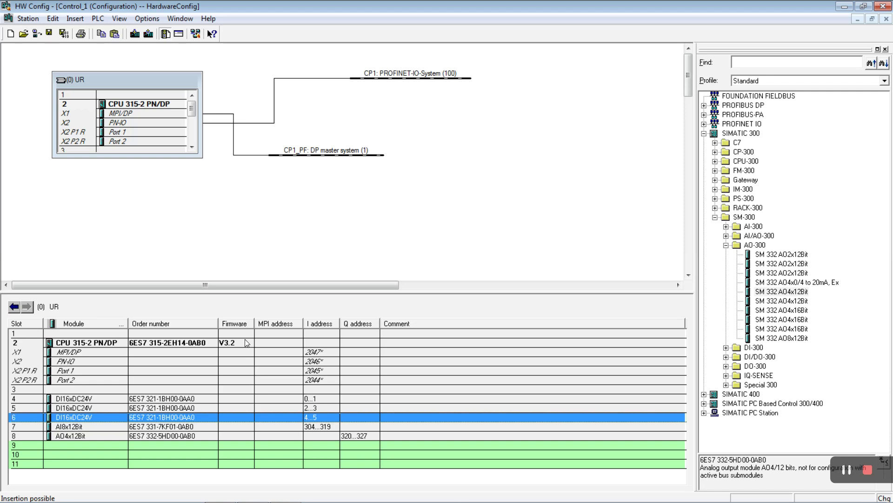
Step: Disable the system default addressing of the AI8x12Bit module in slot 7 and set its input start address to 100
key(Down)
key(alt+Return)
click(334, 152)
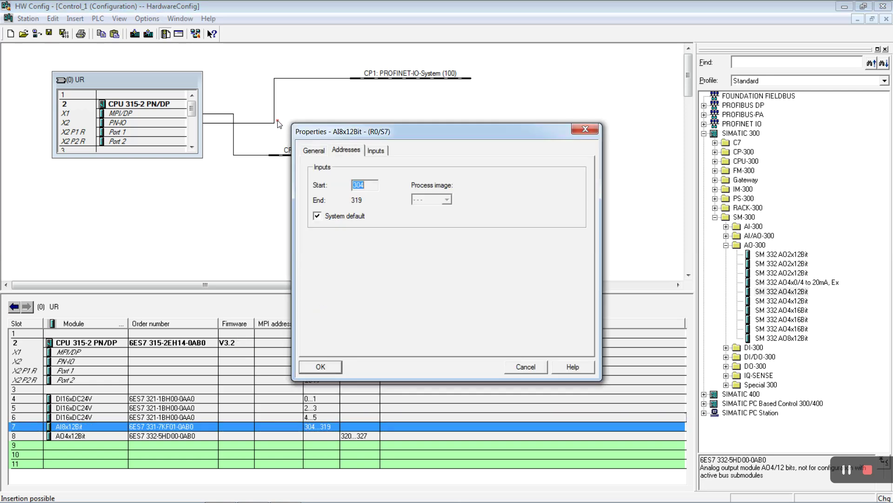
click(327, 217)
key(Tab)
text(1)
key(Return)
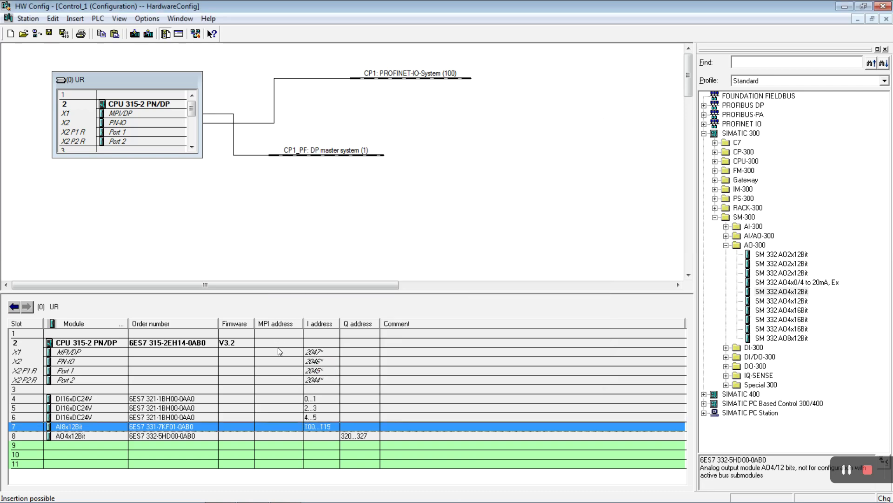
Step: Disable the system default addressing of the AO4x12Bit module in slot 8 and set its output start address to 100
click(347, 436)
key(Up)
key(Down)
key(alt+Return)
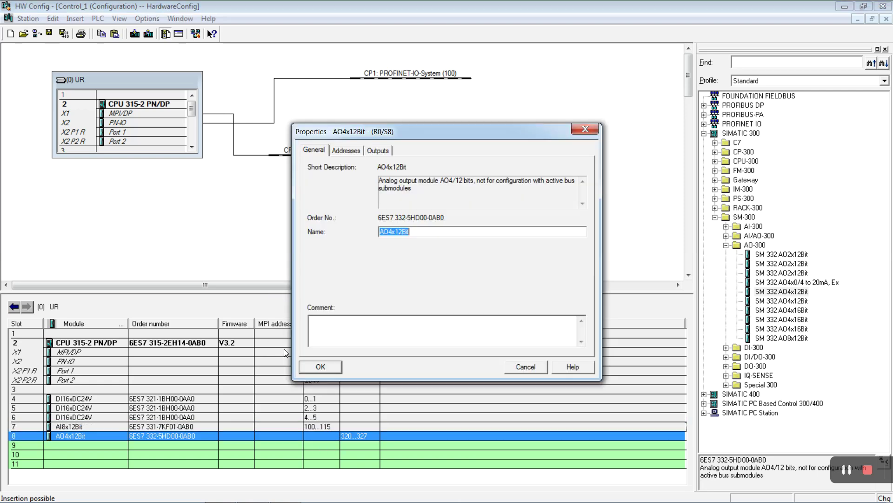
click(346, 150)
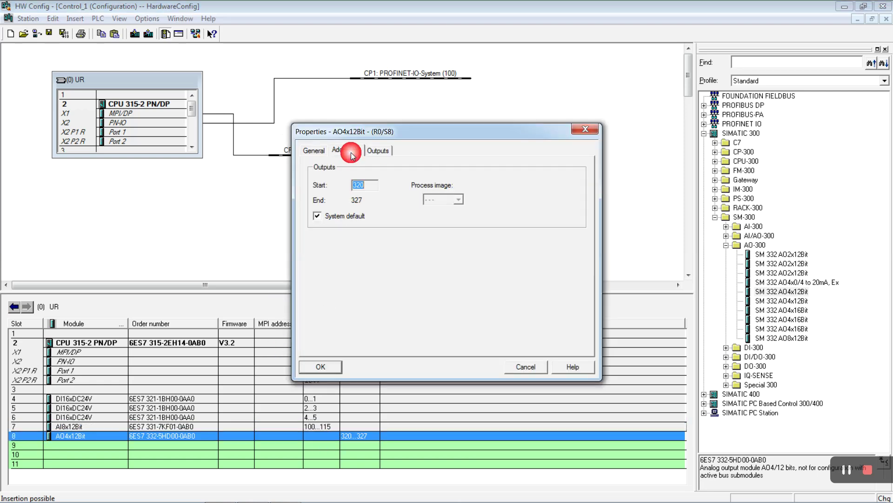
click(317, 216)
double_click(368, 186)
text(100)
click(320, 367)
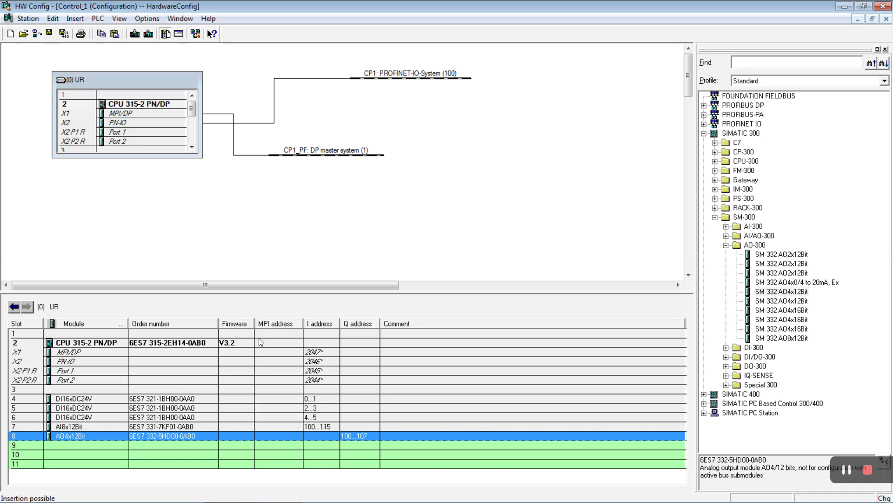
Step: Examine the measuring range options for each input pair in the properties of the AI8x12Bit module in slot 7
click(323, 425)
double_click(323, 425)
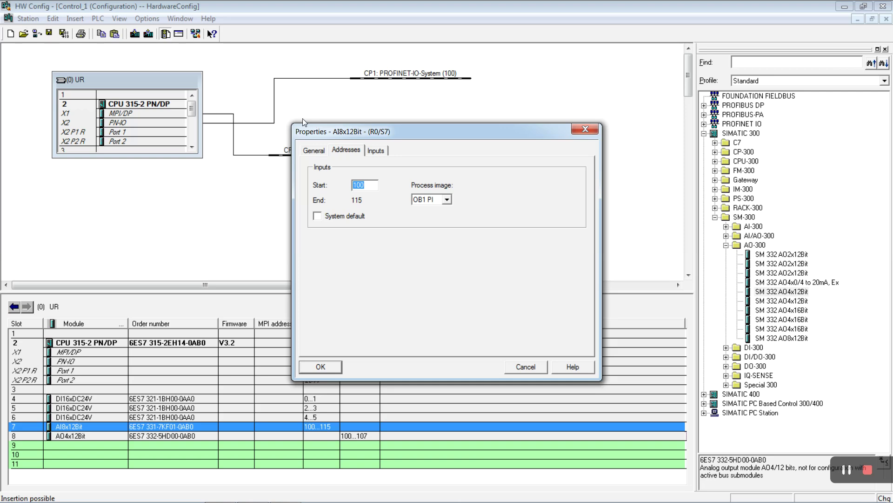
key(ctrl+Tab)
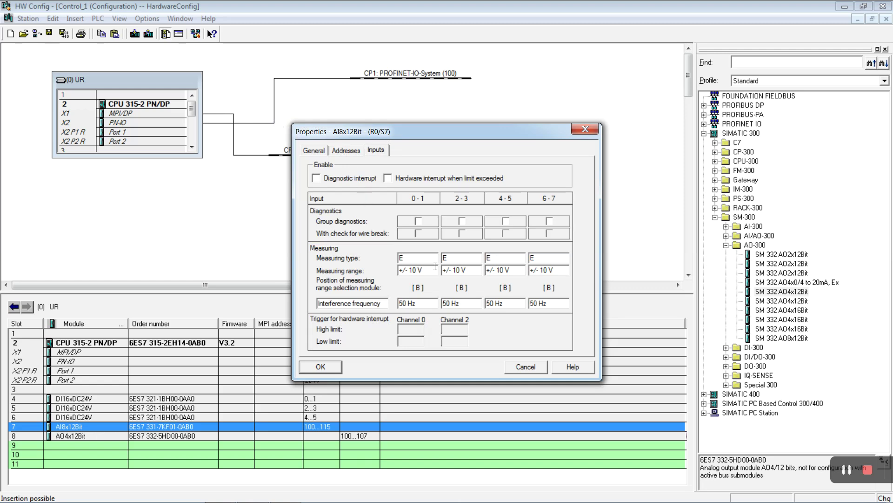
key(alt+Down)
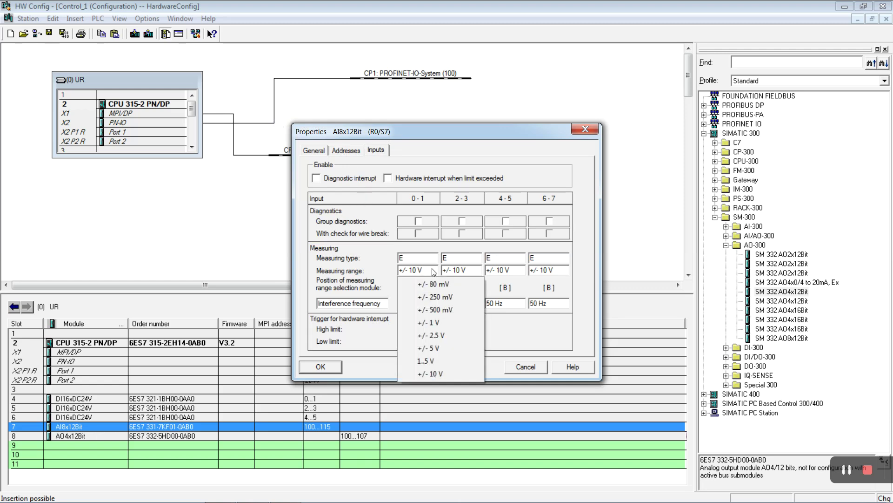
click(461, 270)
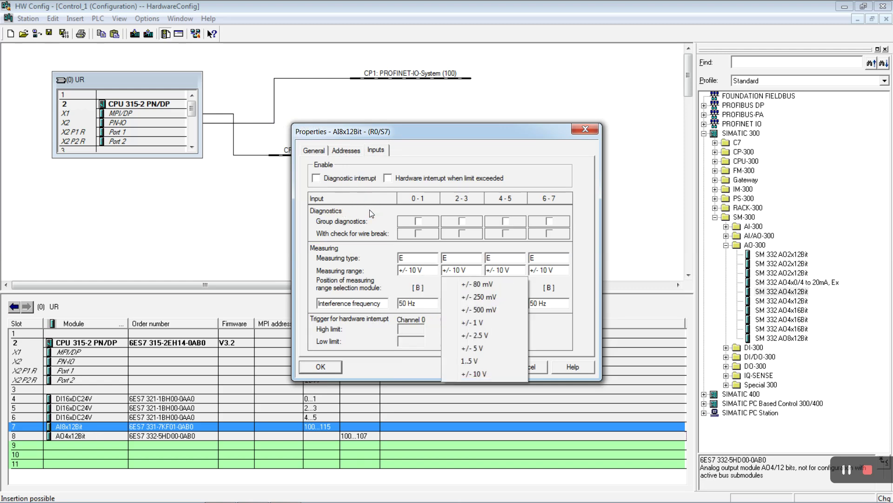
click(505, 270)
click(539, 266)
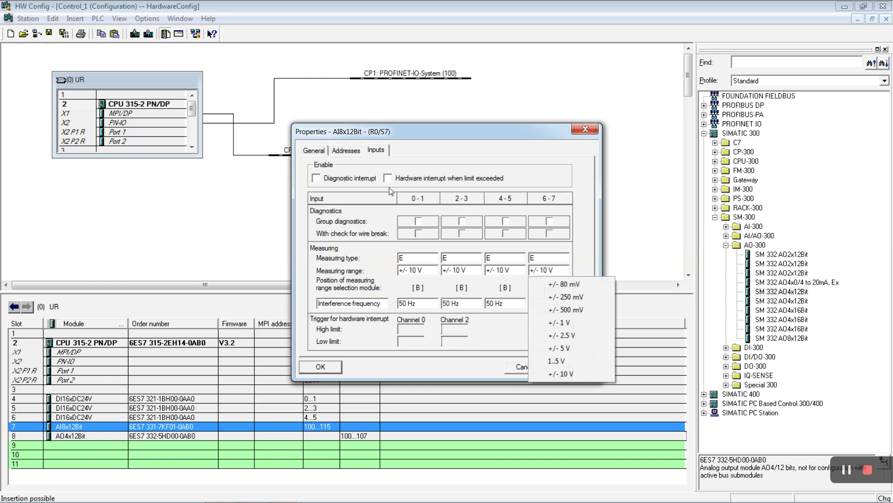
click(303, 123)
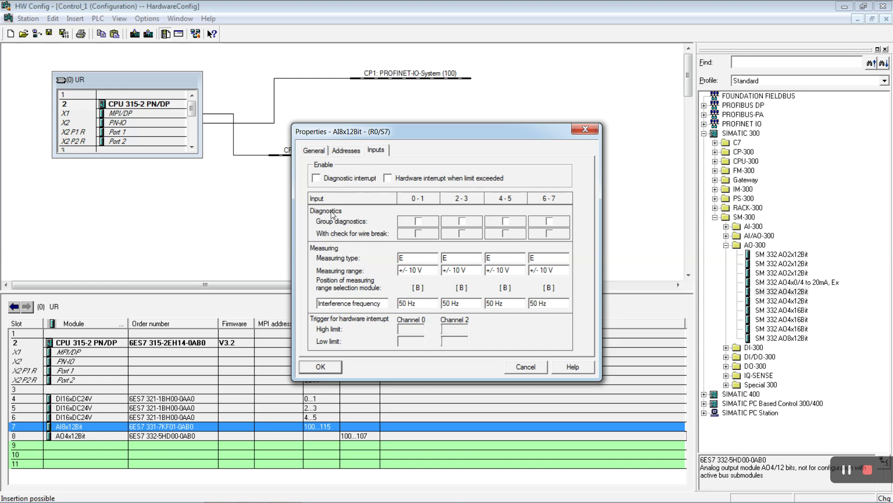
Step: Review the selectable measuring ranges for inputs 6-7 of the AI8x12Bit module
click(427, 268)
click(363, 213)
click(395, 212)
click(427, 213)
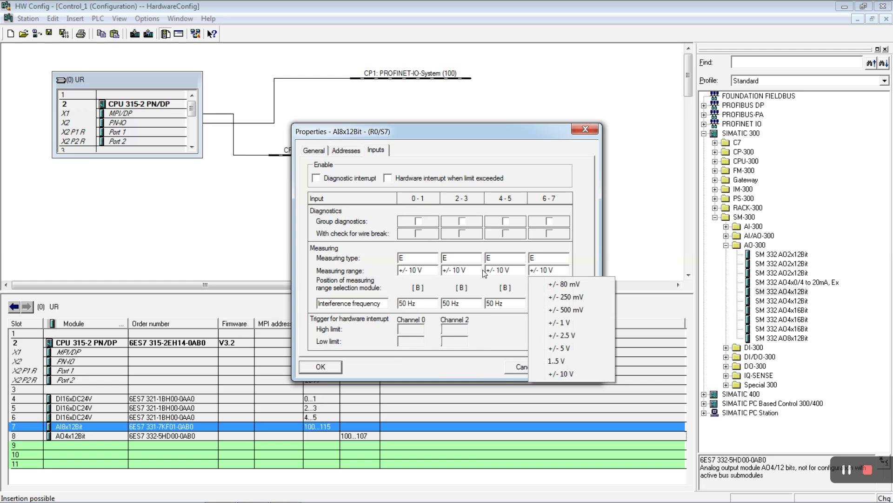
click(349, 215)
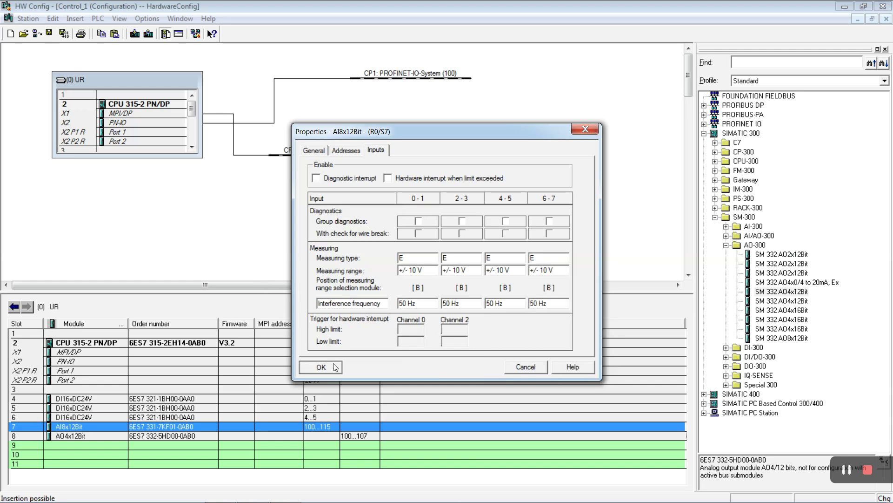
Step: Accept the AI8x12Bit module's properties, and save and compile the station configuration
click(321, 367)
click(63, 34)
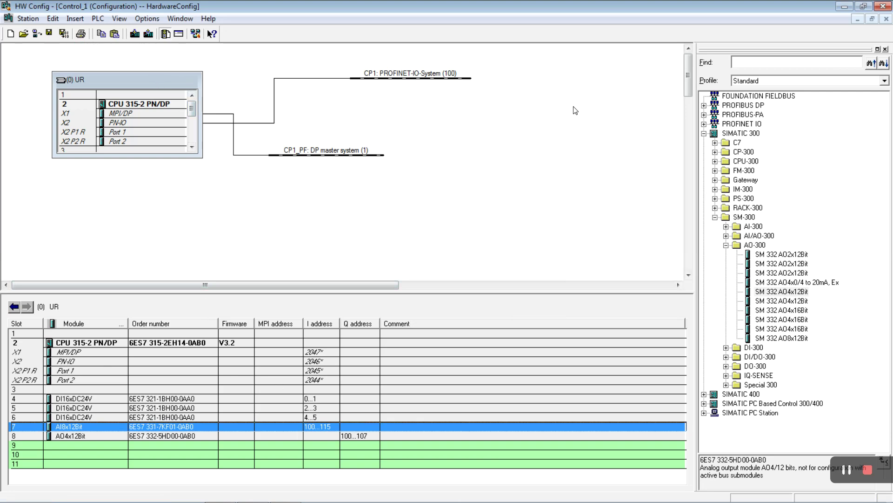
Step: Add an ET 200S IM151-1 Standard (6ES7 151-1AA01-0AB0) to the CP1_PF DP master system with PROFIBUS address 1
click(704, 133)
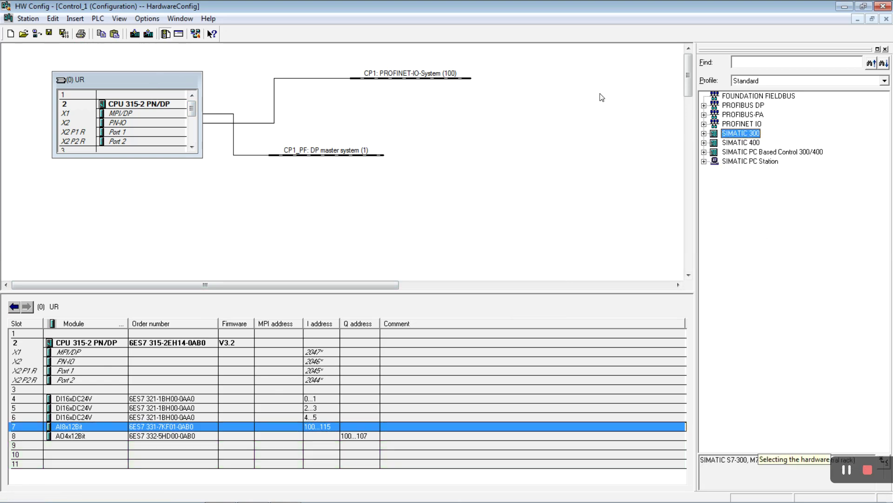
click(704, 106)
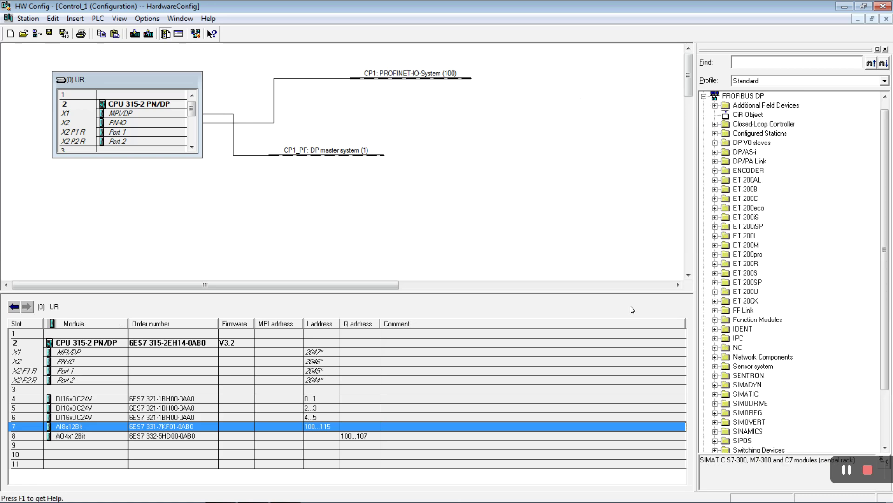
click(715, 273)
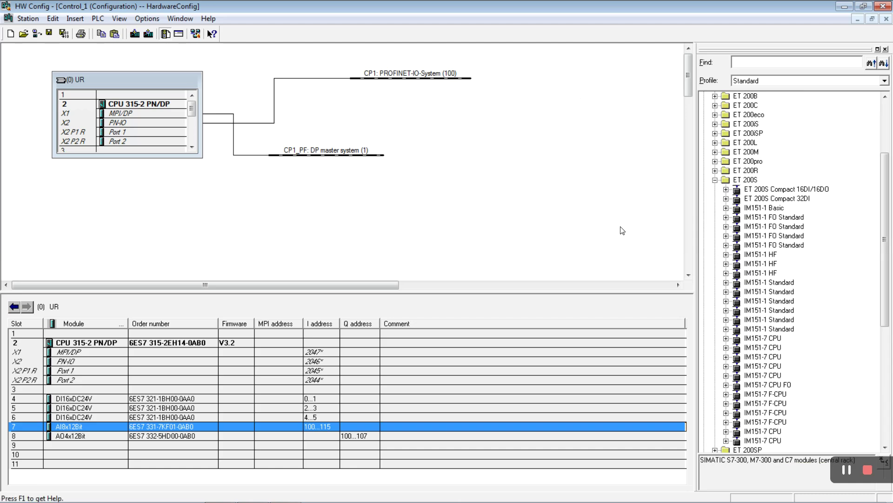
click(769, 282)
drag(622, 230, 251, 124)
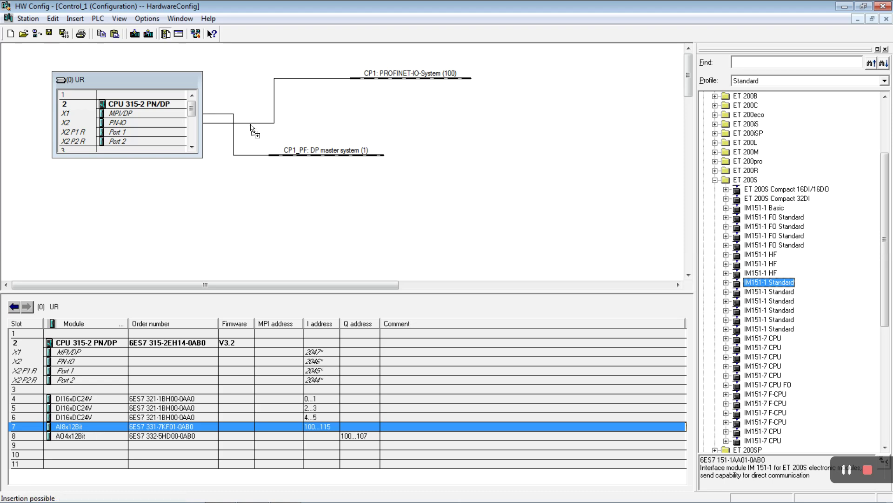
drag(251, 127, 255, 129)
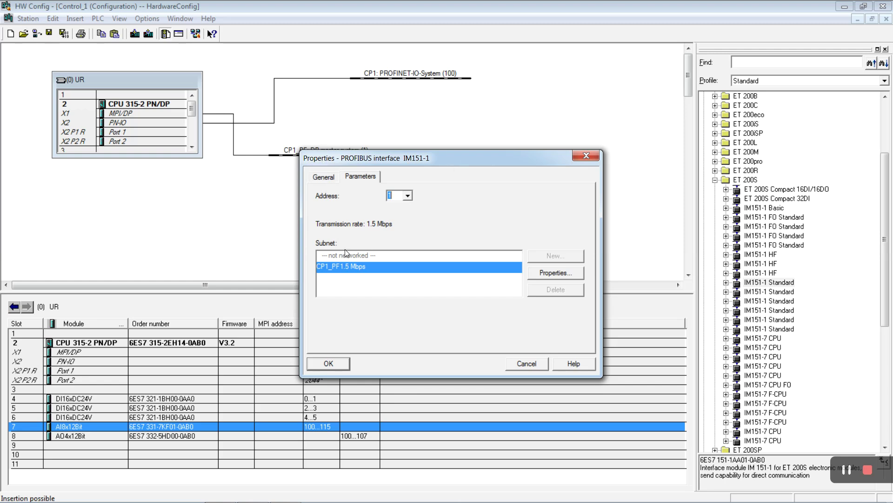
click(329, 363)
Step: Insert two 4DI DC24V ST modules (6ES7 131-4BD00-0AA0) into slots 2 and 3 of the IM151-1 station
click(342, 174)
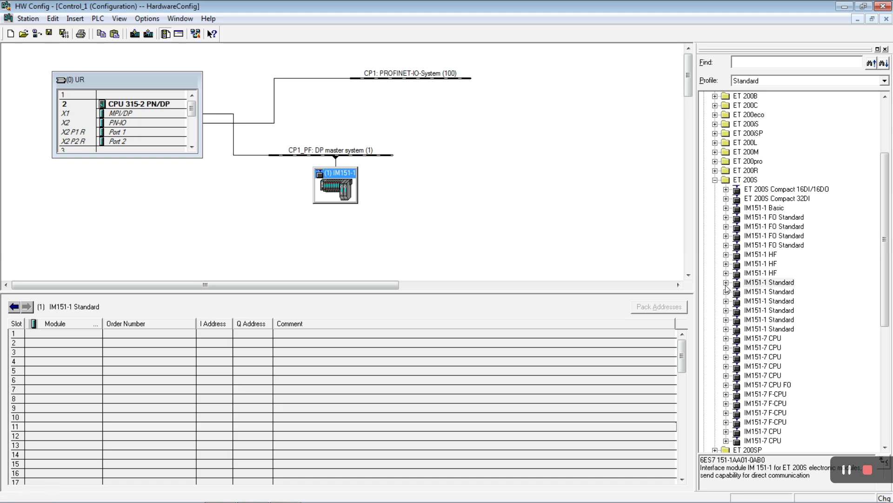
click(737, 319)
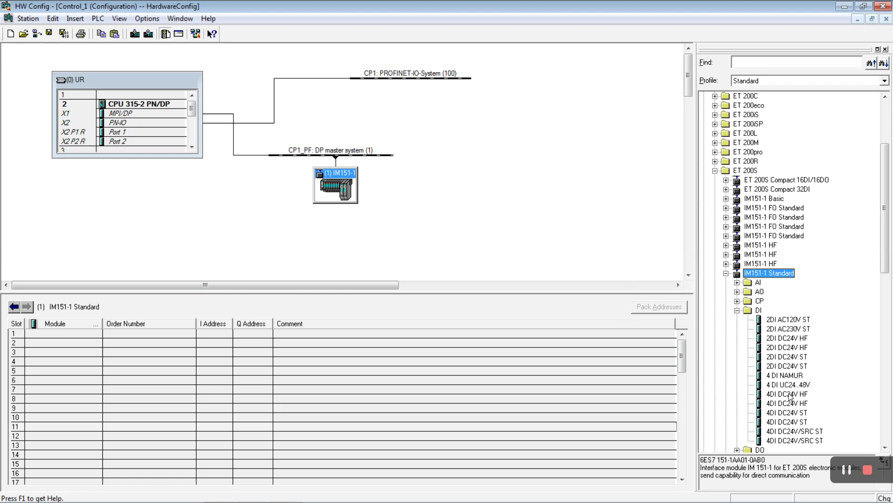
click(787, 413)
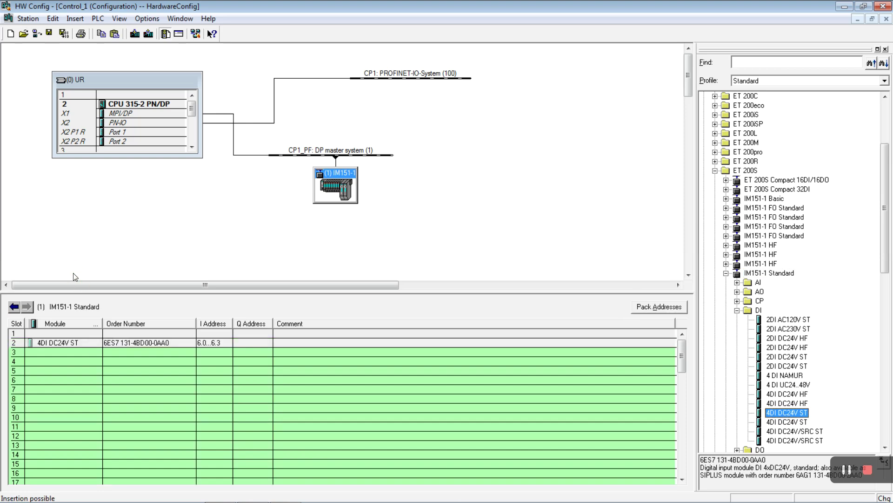
drag(703, 325, 86, 357)
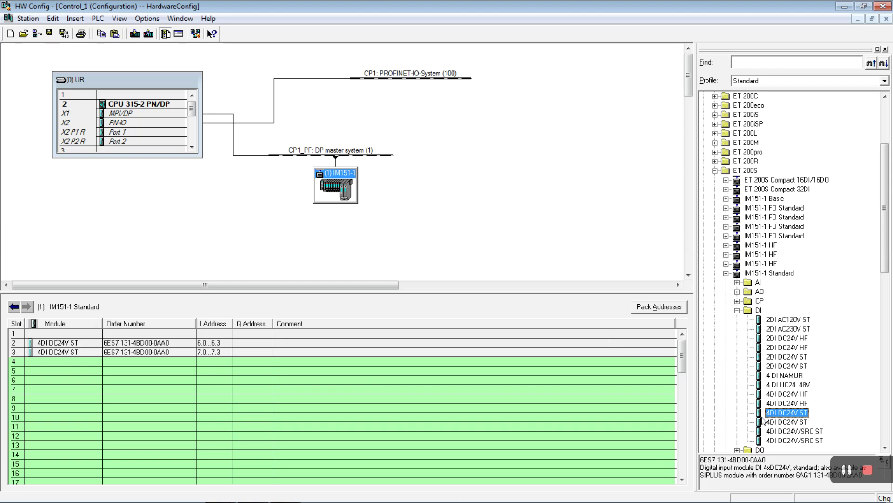
Step: Insert a 2AI I 2WIRE ST module (6ES7 134-4GB01-0AB0) into slot 4 of the IM151-1 and set its input start address to 300
click(737, 310)
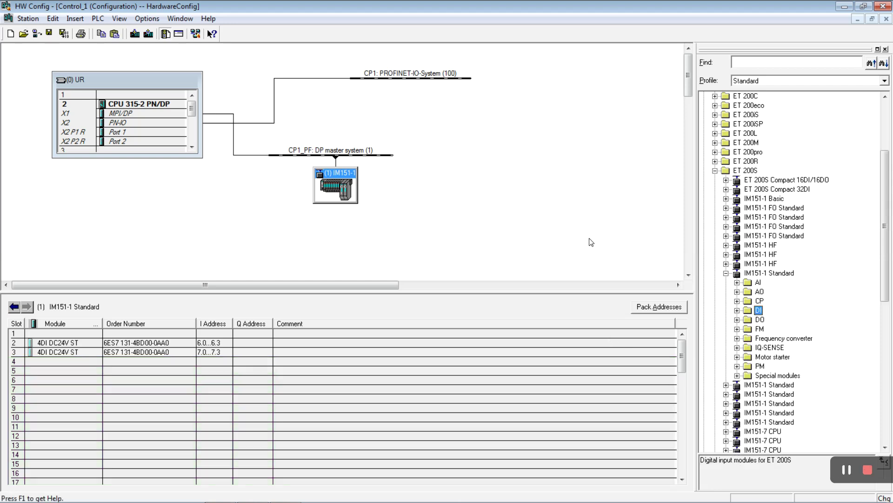
click(737, 283)
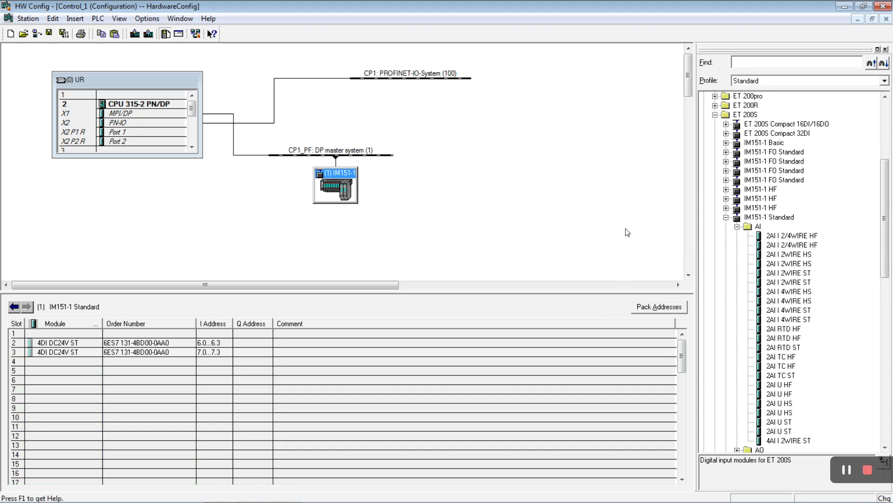
drag(790, 282, 93, 362)
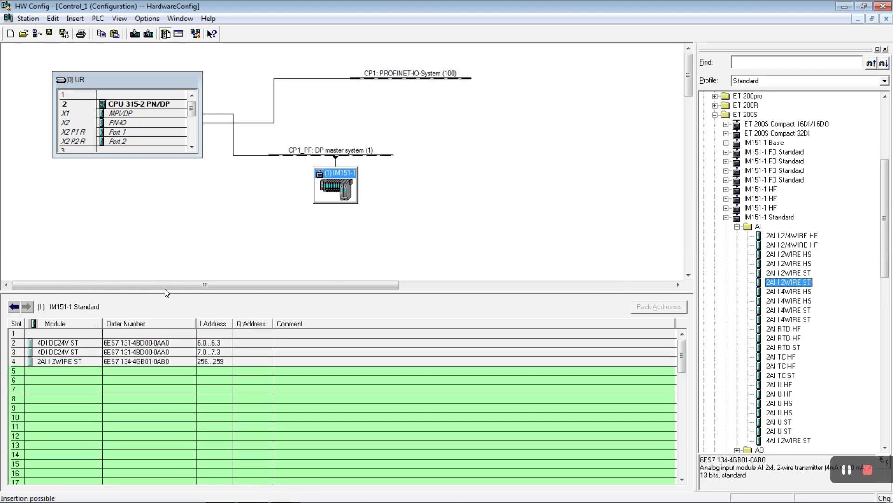
click(346, 148)
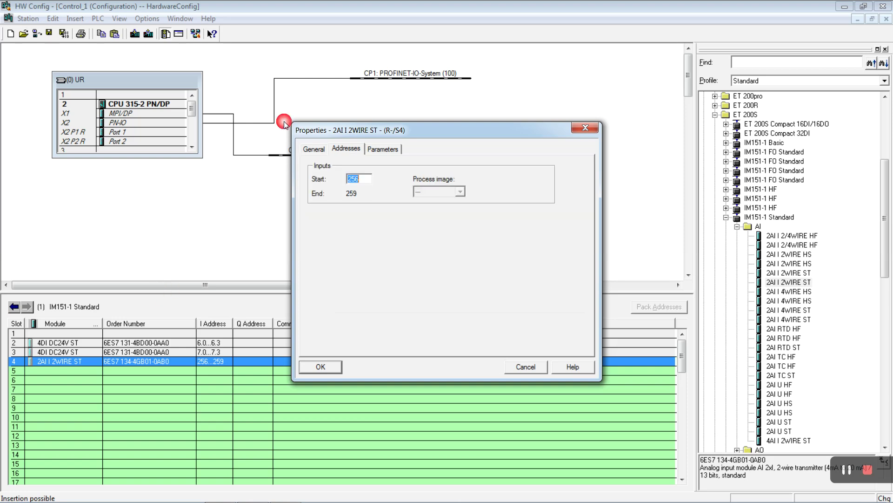
text(300)
key(Return)
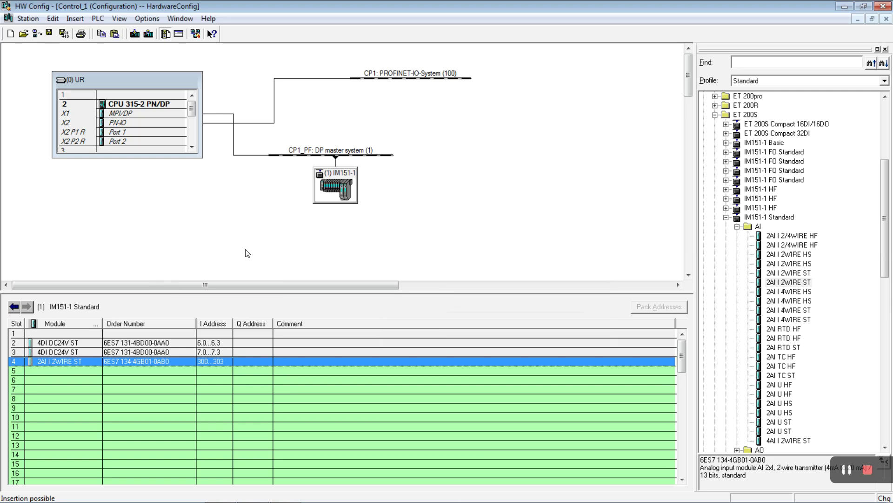
Step: Compare the central rack's I/O addresses with the input address of the 4DI DC24V ST module in slot 3 of the IM151-1
click(154, 123)
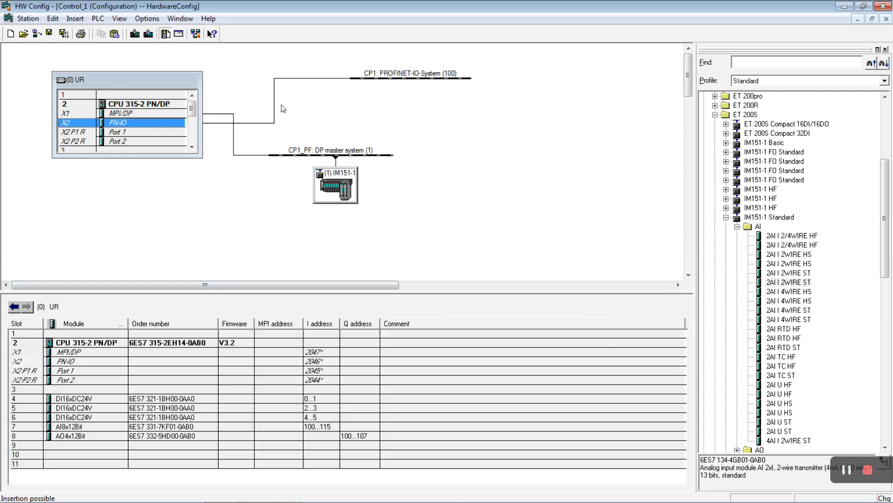
click(343, 185)
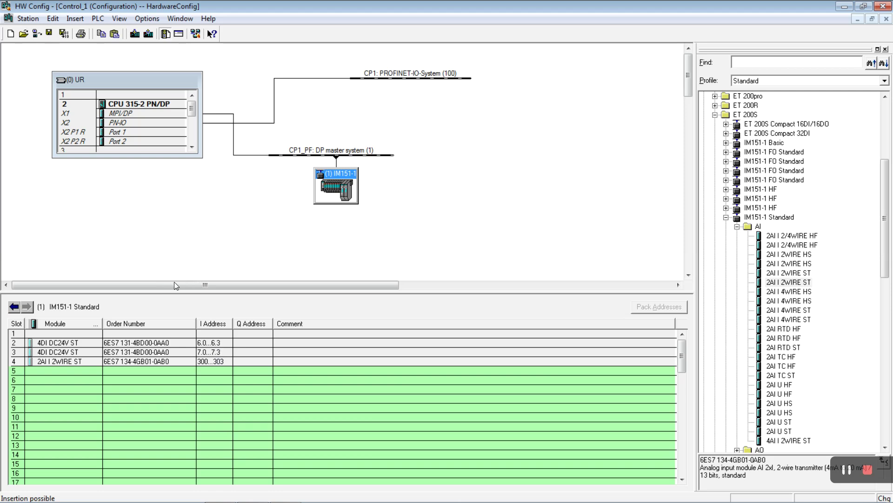
double_click(212, 354)
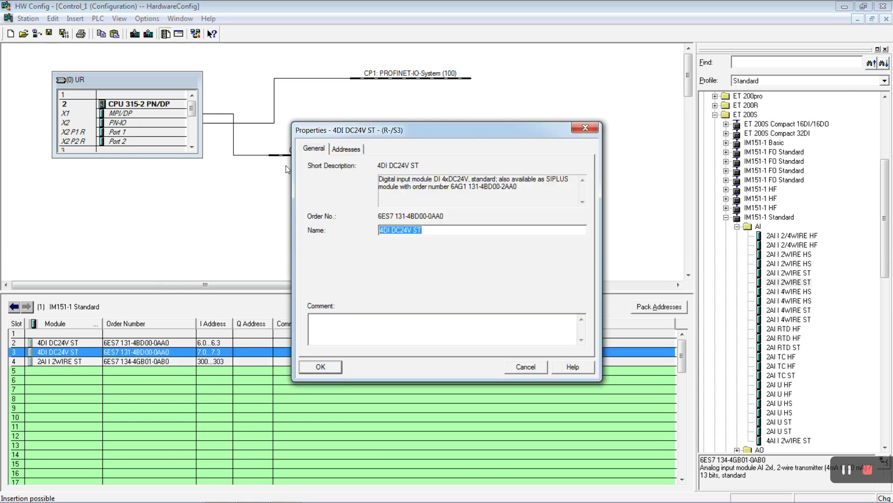
key(ctrl+Tab)
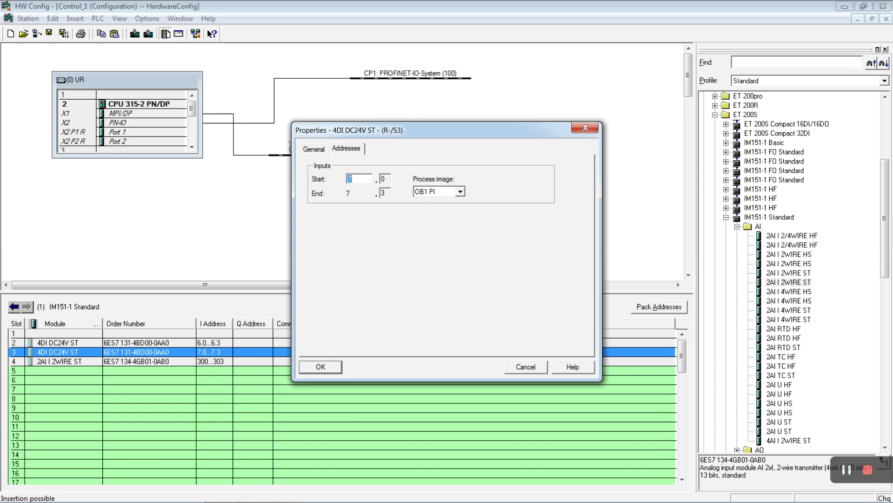
click(321, 366)
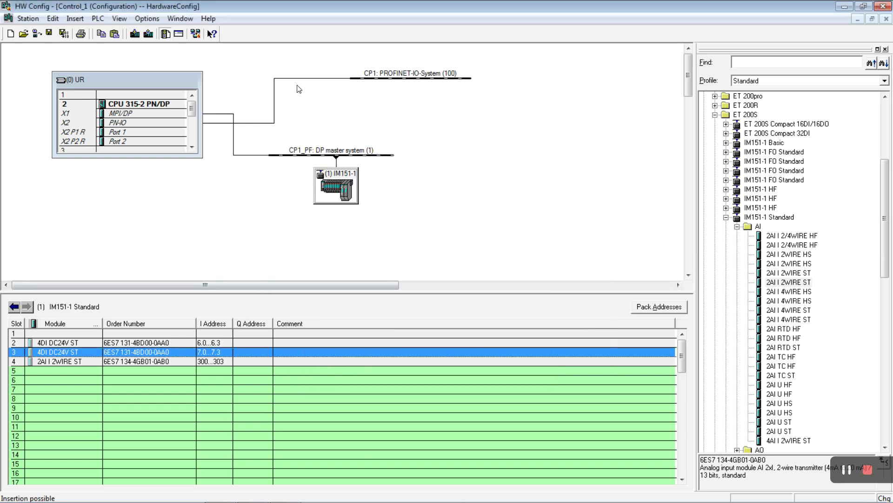
Step: Add an ET 200S IM151-3 PN ST V4.0 from the PROFINET IO catalog to the CP1 PROFINET-IO-System (100)
click(726, 217)
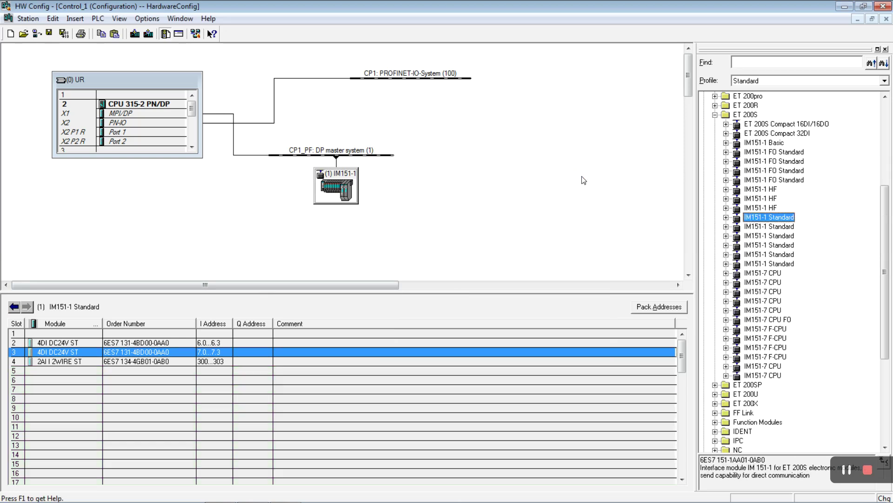
key(Left)
key(Left)
click(573, 94)
scroll(745, 133, up, 3)
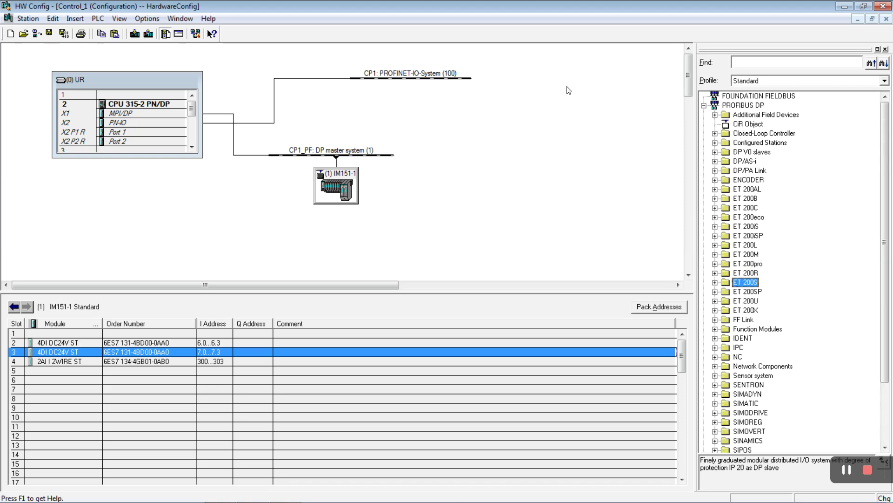
click(704, 105)
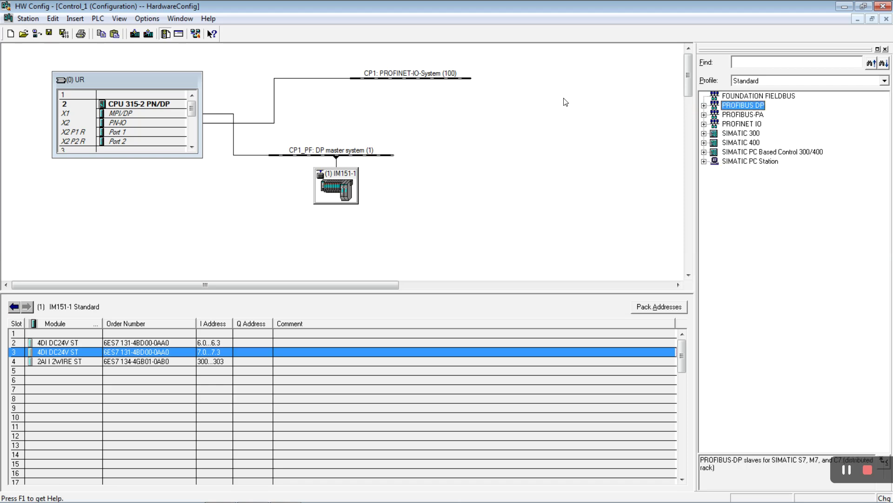
click(704, 124)
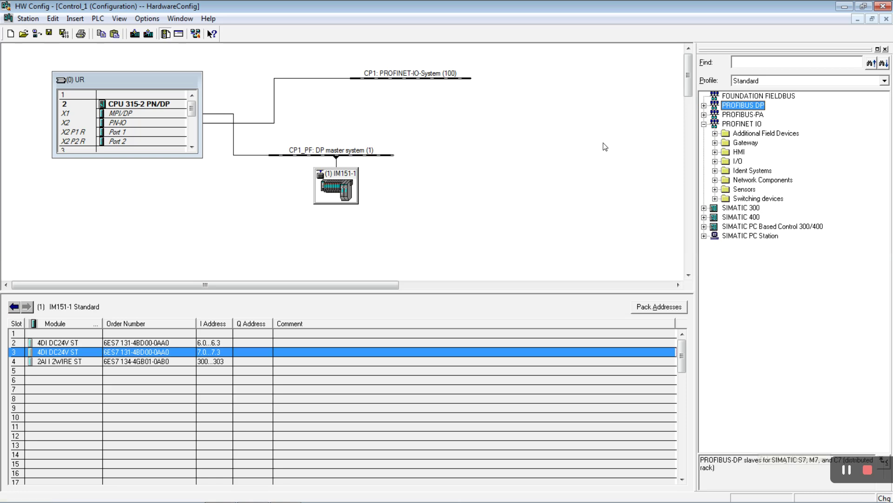
key(Down)
key(Down)
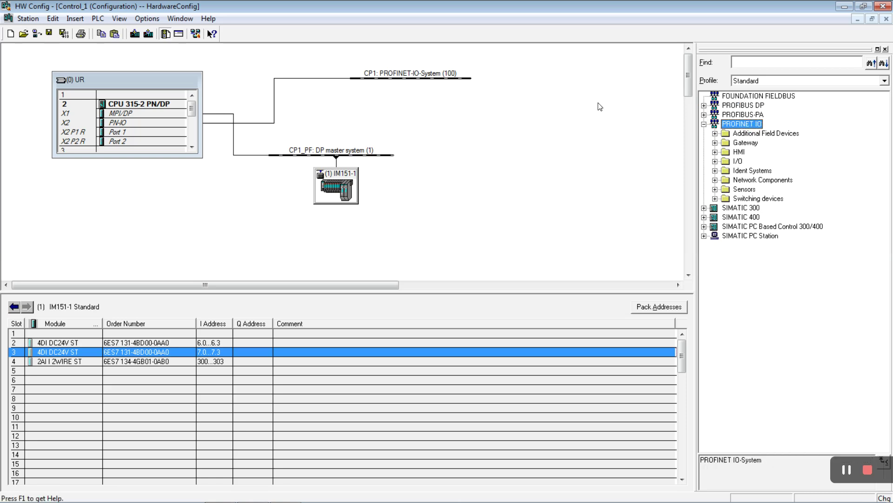
click(715, 161)
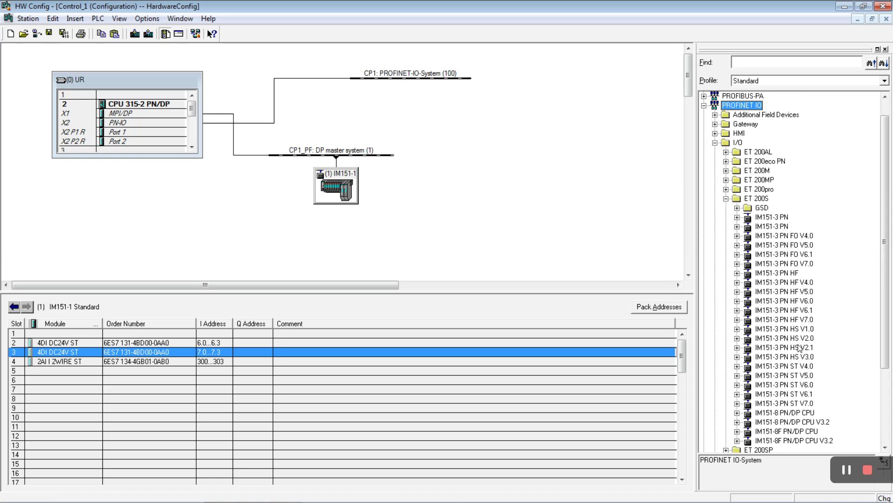
drag(784, 365, 409, 78)
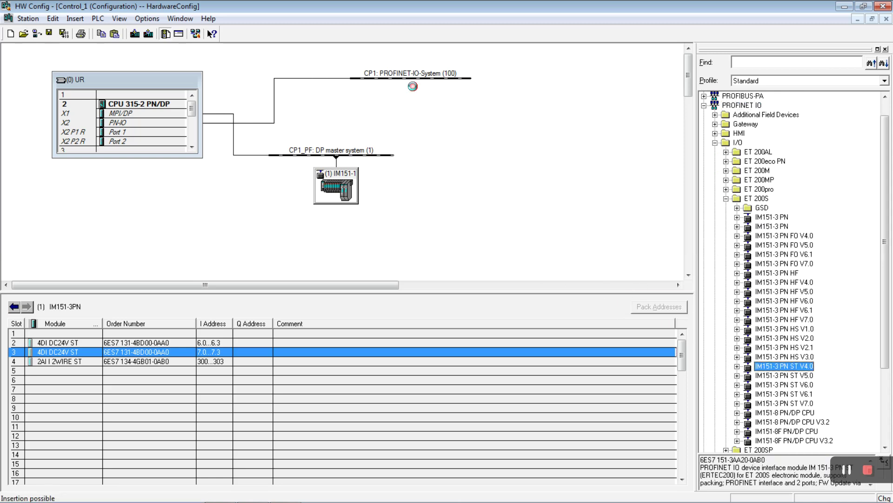
Step: Insert two 8DI DC24V modules (6ES7 131-4BF00-0AA0) into slots 2 and 3 of the IM151-3PN station
click(737, 366)
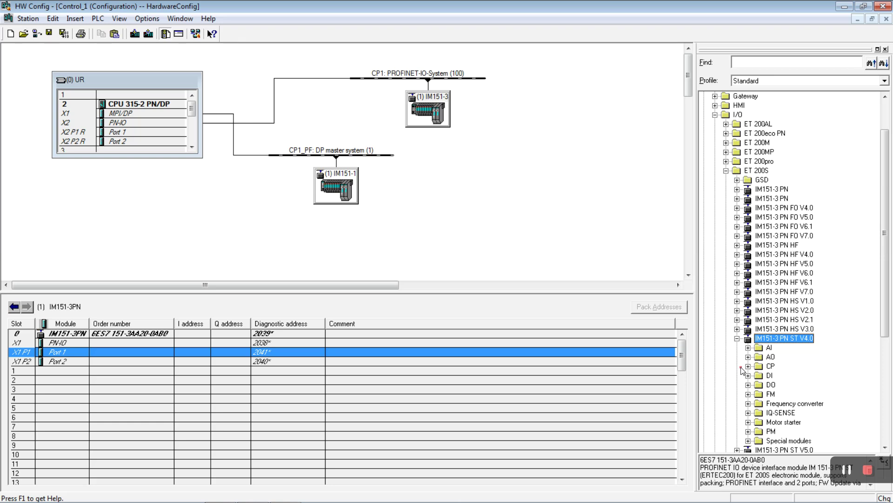
click(748, 375)
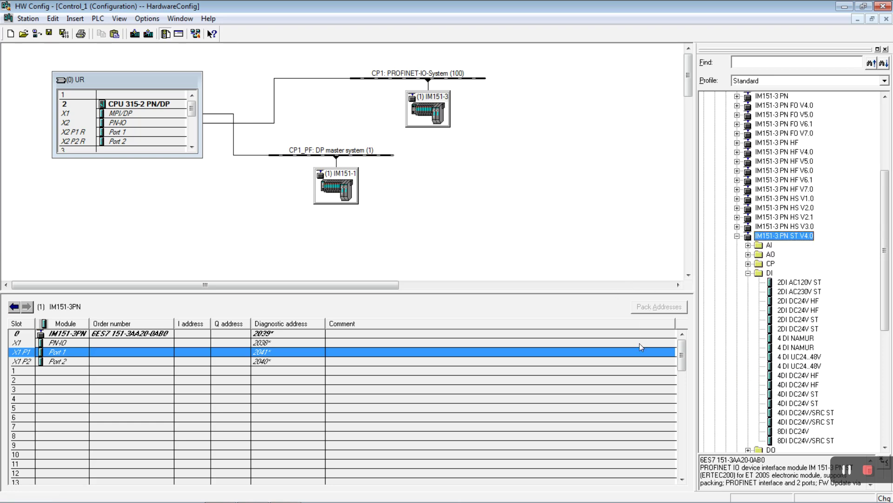
click(799, 431)
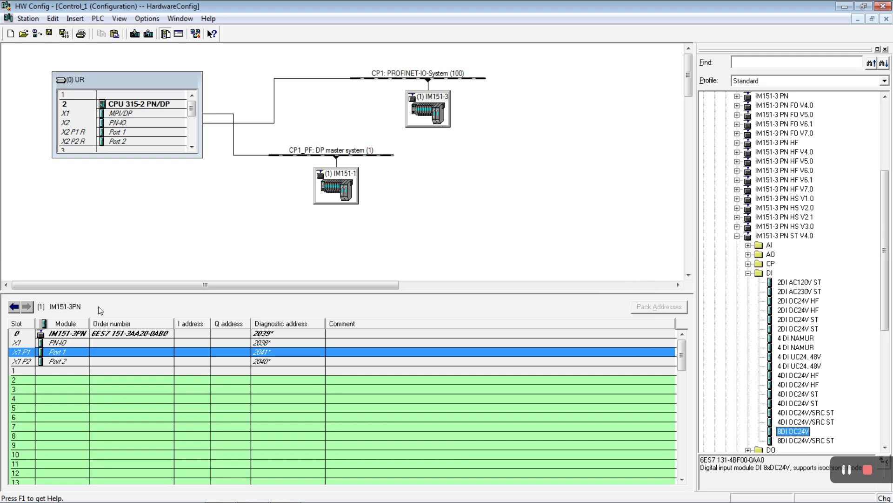
double_click(785, 432)
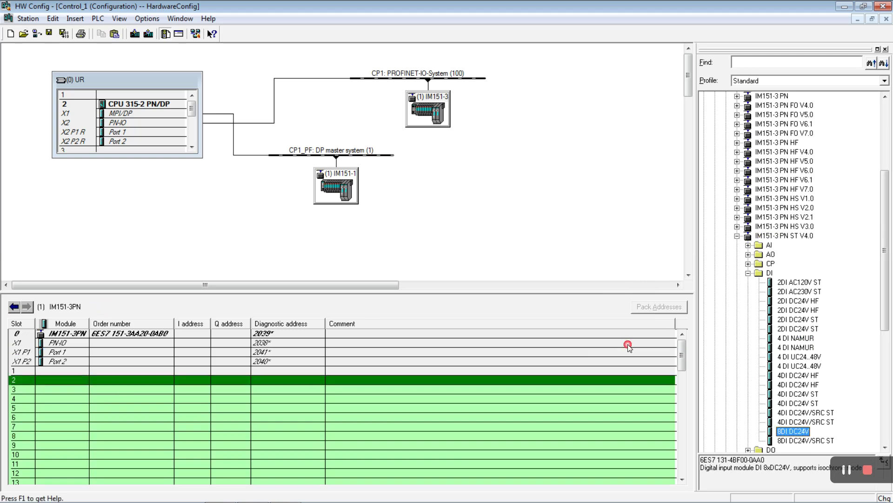
double_click(785, 431)
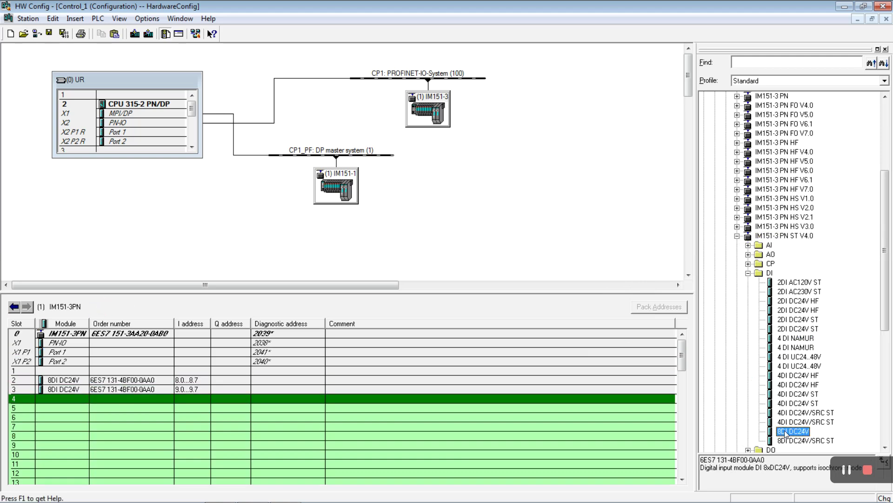
Step: Insert a 2AO U ST module (6ES7 135-4FB00-0AB0) into slot 4 of the IM151-3PN and set its output start address to 300
click(748, 273)
click(748, 255)
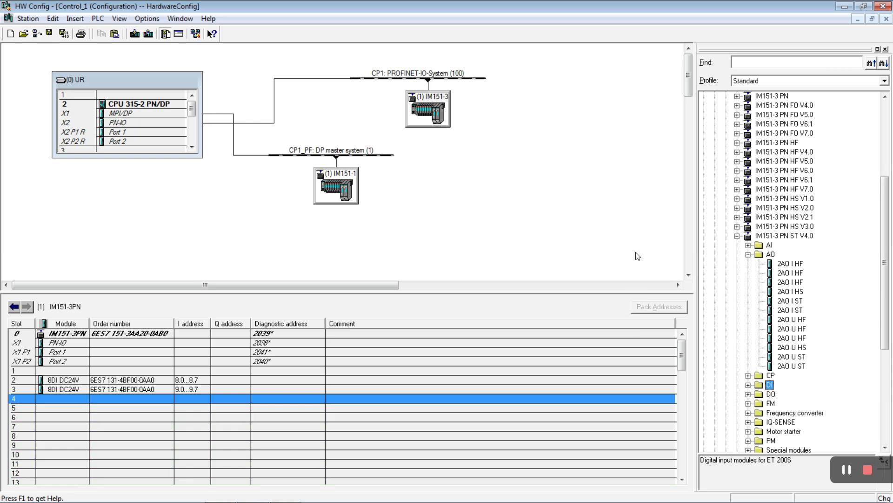
double_click(792, 356)
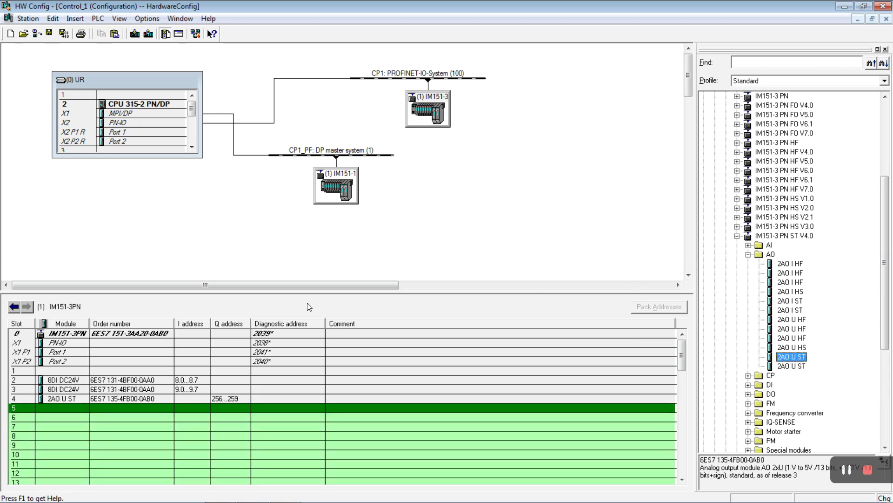
click(224, 398)
double_click(226, 399)
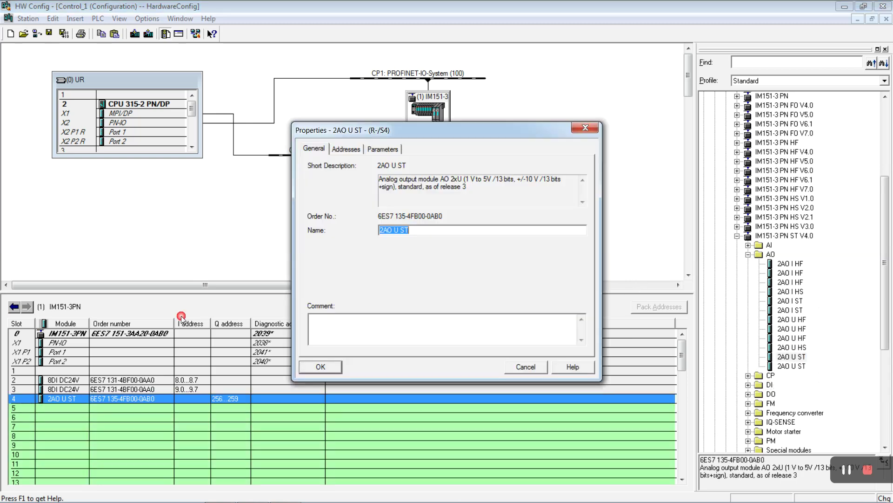
click(346, 148)
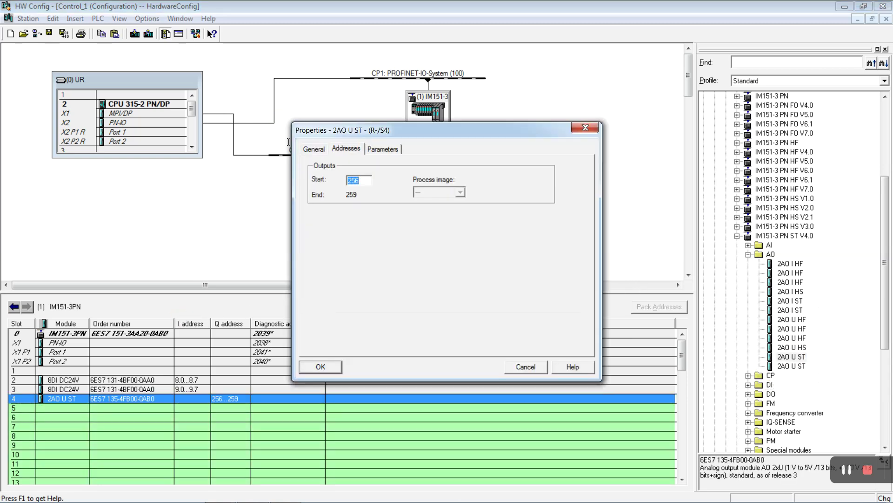
text(300)
key(Return)
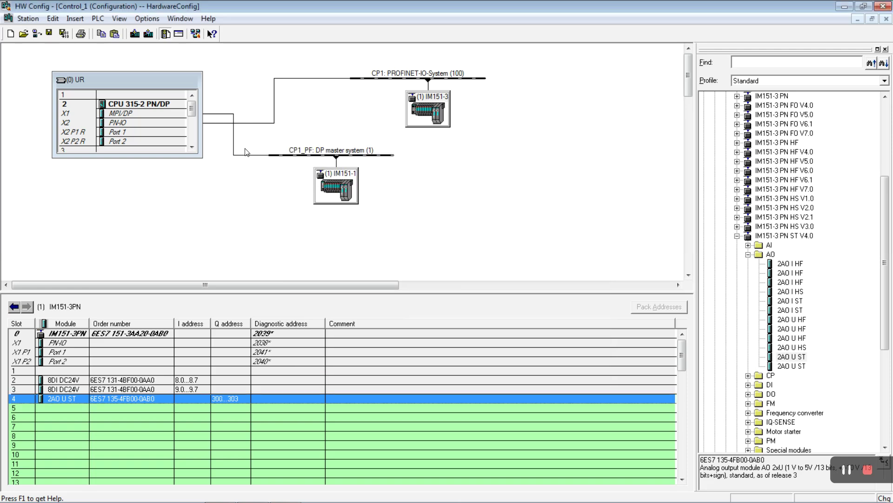
Step: Try to save and compile the station configuration, and review the detailed list of consistency messages
click(346, 87)
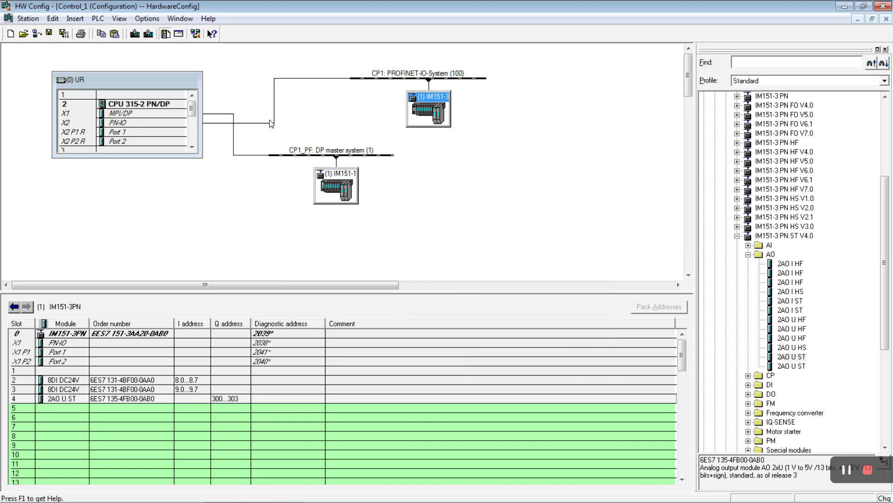
click(64, 33)
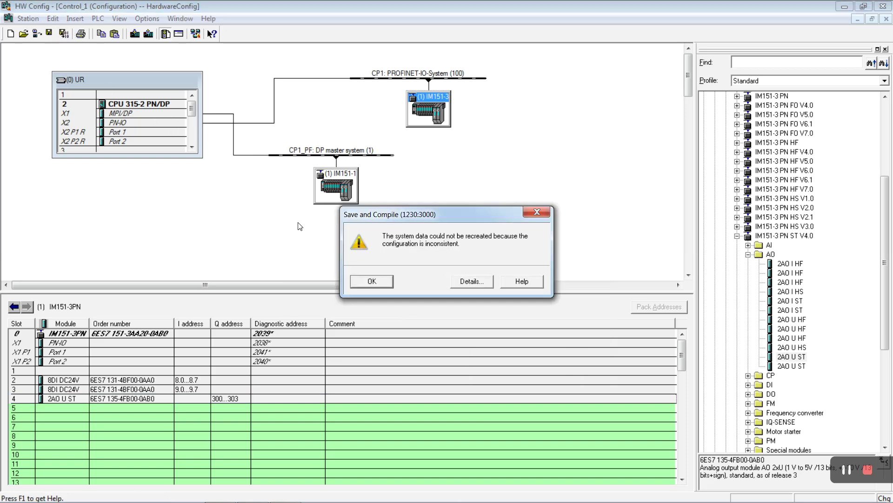
click(478, 282)
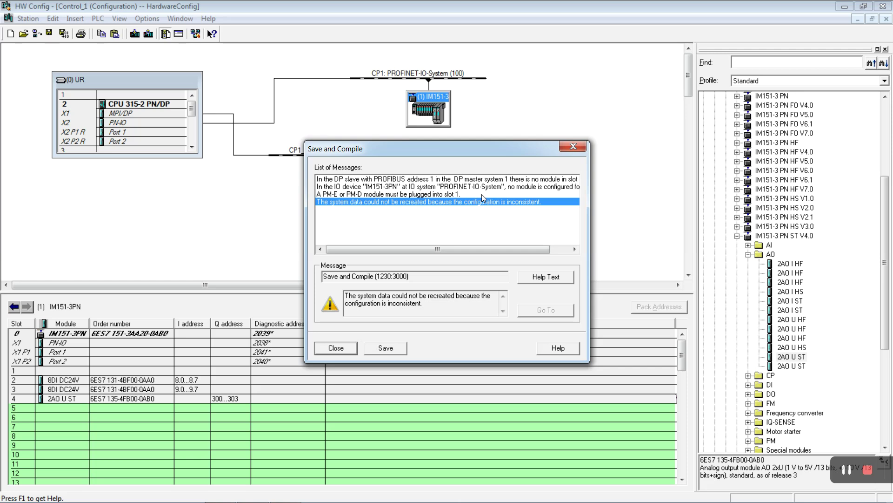
click(337, 349)
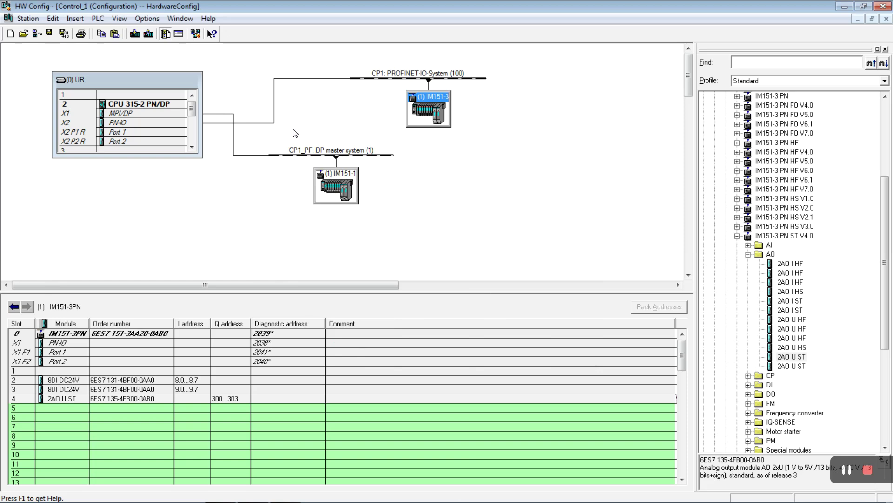
Step: Insert a PM-E DC24V power module (6ES7 138-4CA00-0AA0) into slot 1 of the IM151-3PN station
click(331, 177)
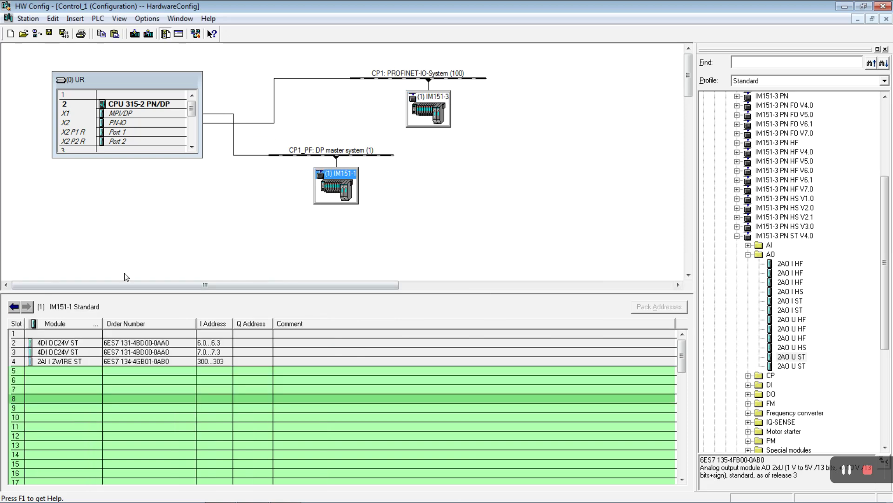
click(426, 98)
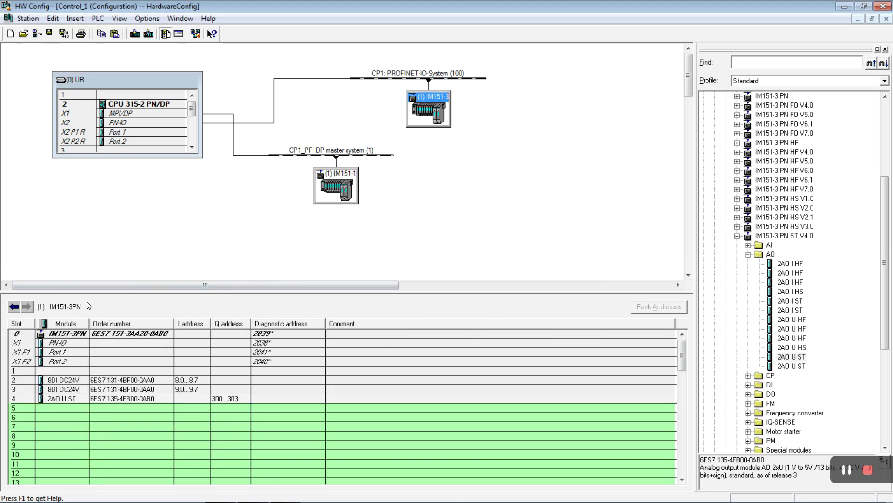
click(78, 374)
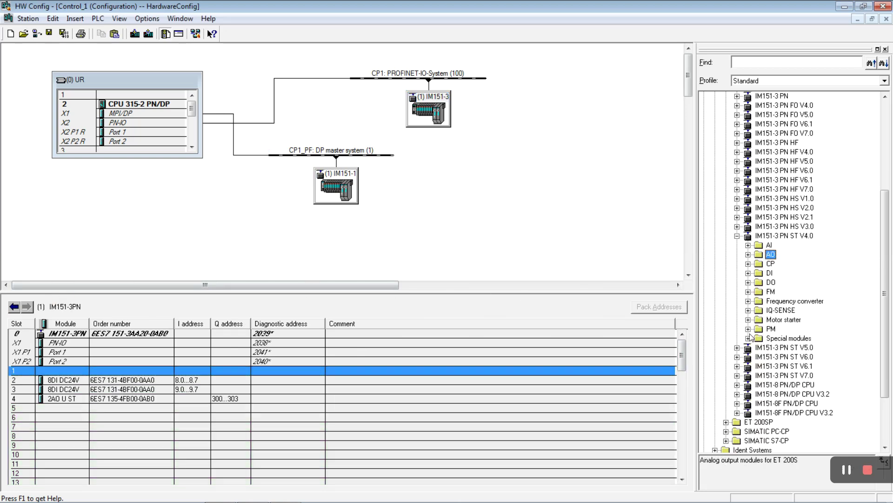
click(748, 329)
click(801, 338)
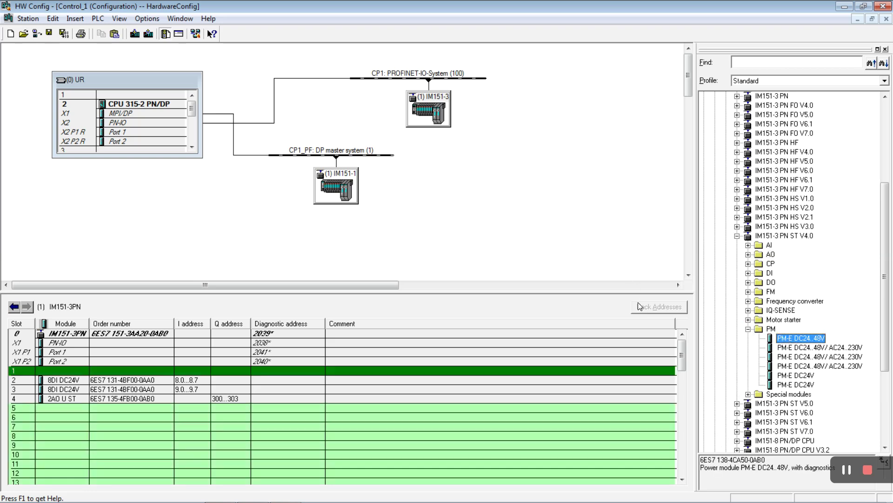
click(797, 375)
double_click(797, 376)
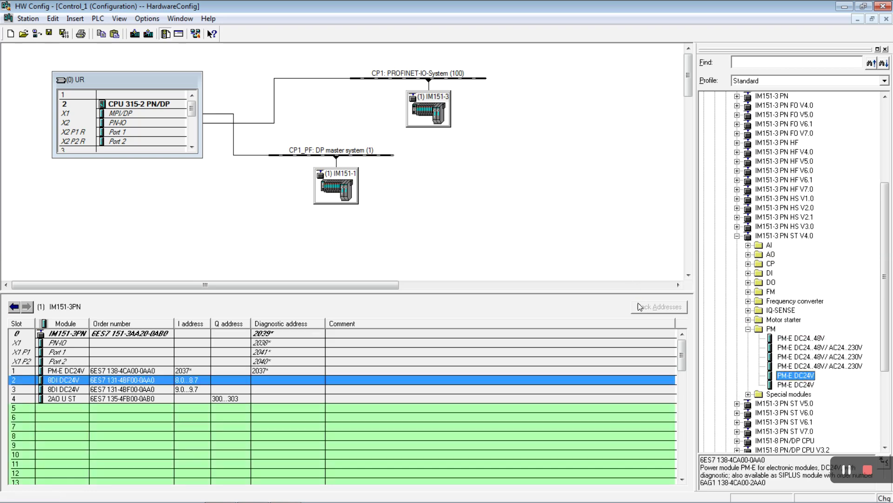
Step: Insert a PM-E DC24V power module (6ES7 138-4CA00-0AA0) from the PROFIBUS DP ET 200S catalog into slot 1 of the IM151-1 Standard
key(Down)
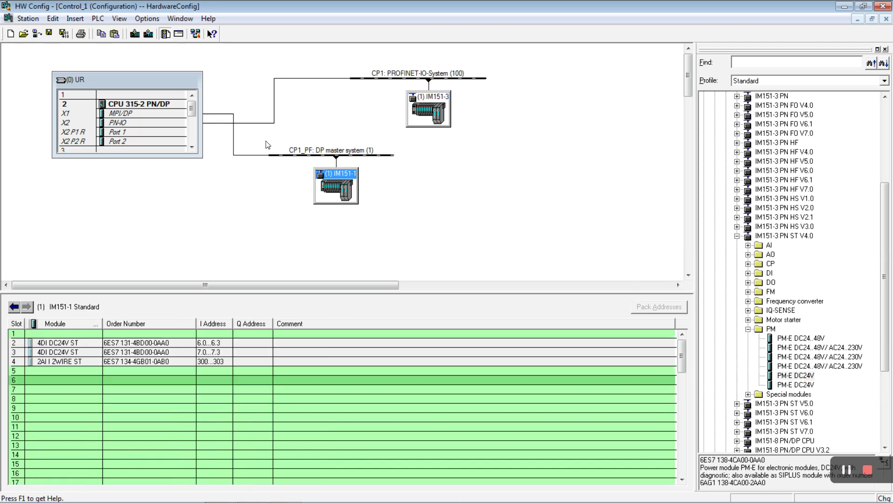
click(286, 334)
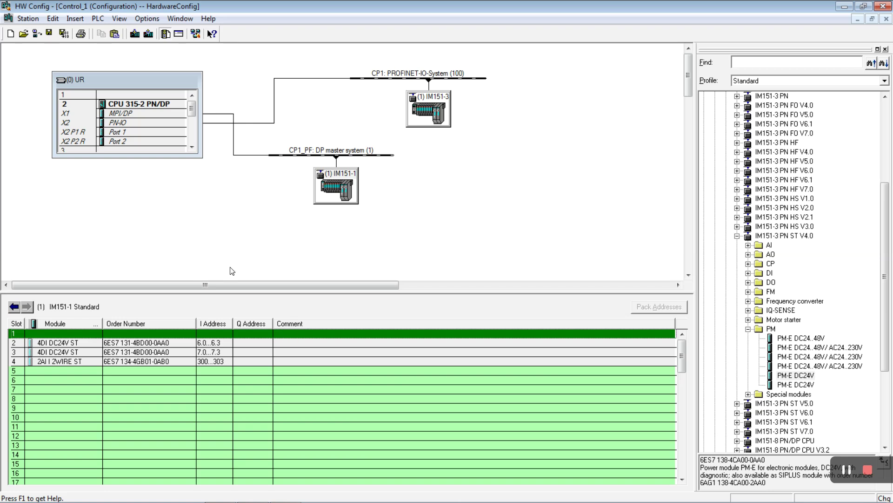
click(748, 329)
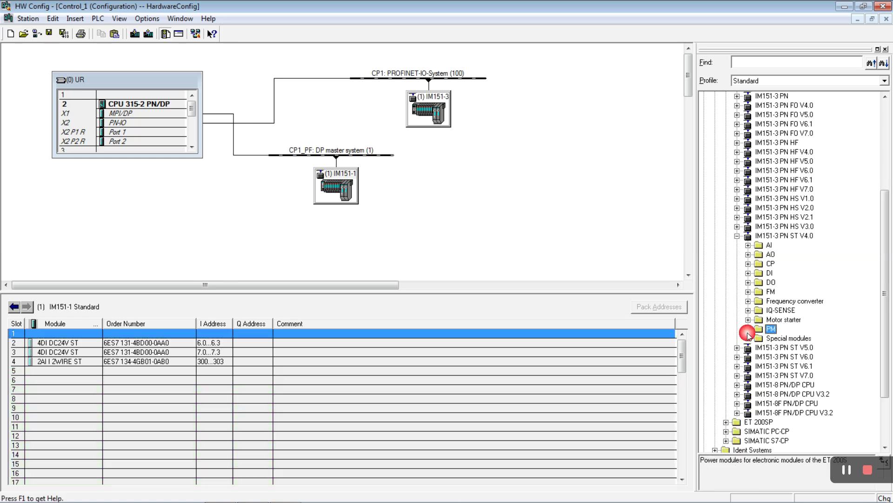
scroll(778, 222, up, 5)
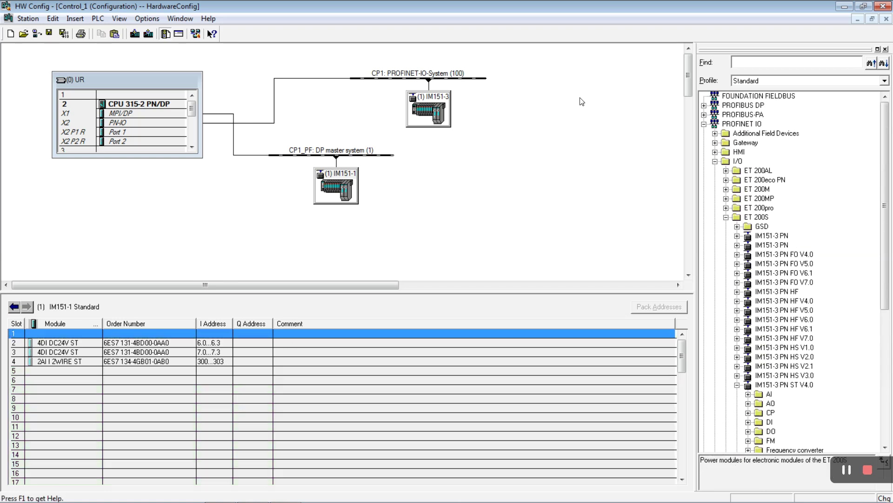
click(566, 83)
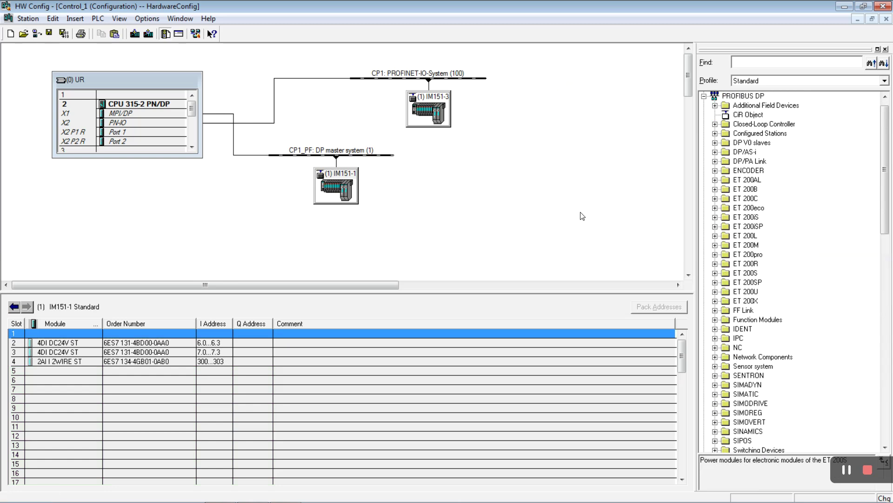
click(715, 273)
double_click(754, 283)
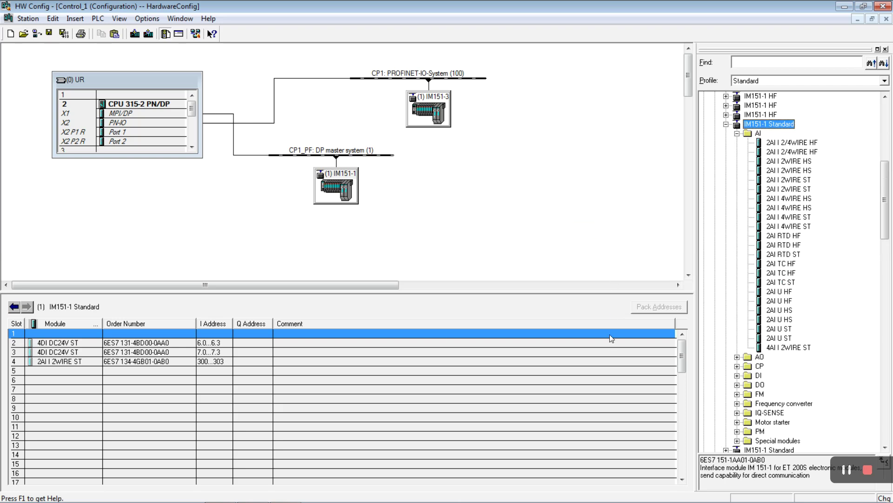
click(737, 430)
click(782, 440)
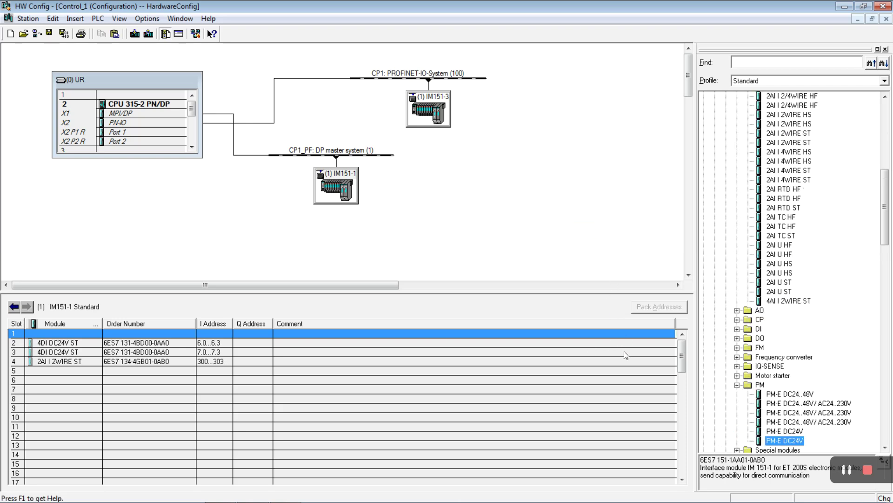
drag(780, 434, 623, 349)
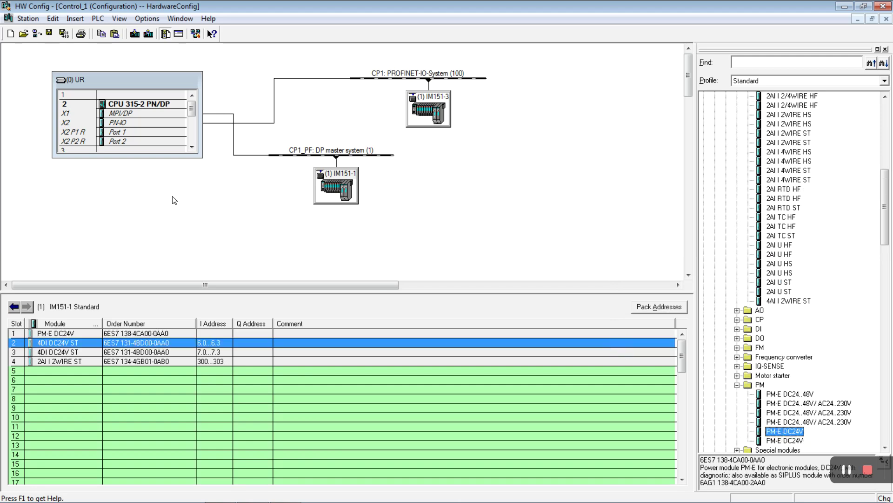
Step: Save and compile the Control_1 hardware configuration with both power modules in place
click(63, 33)
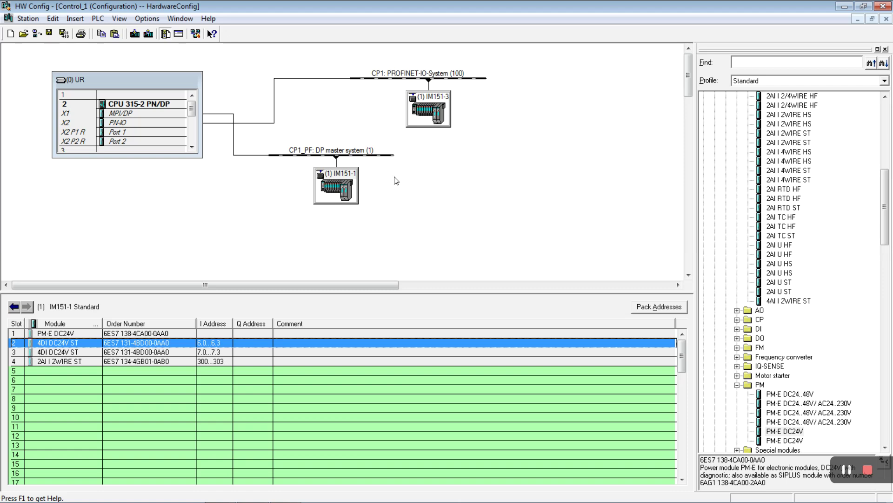
click(61, 34)
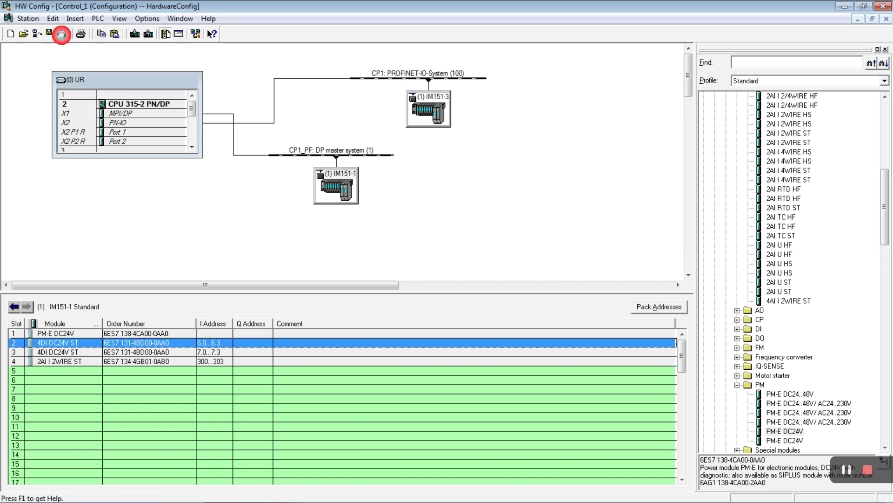
click(42, 35)
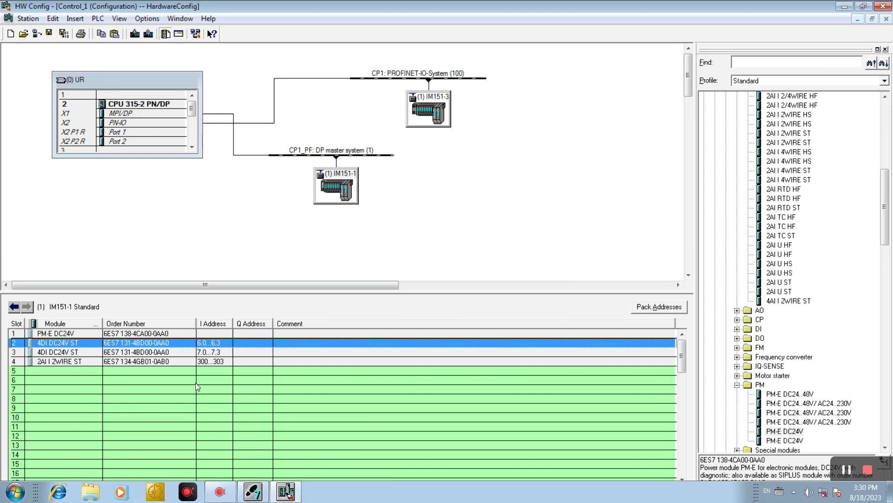
Step: Switch to SIMATIC Manager and show the Blocks folder of S7 Program(1) under Control_1's CPU 315-2 PN/DP
click(253, 493)
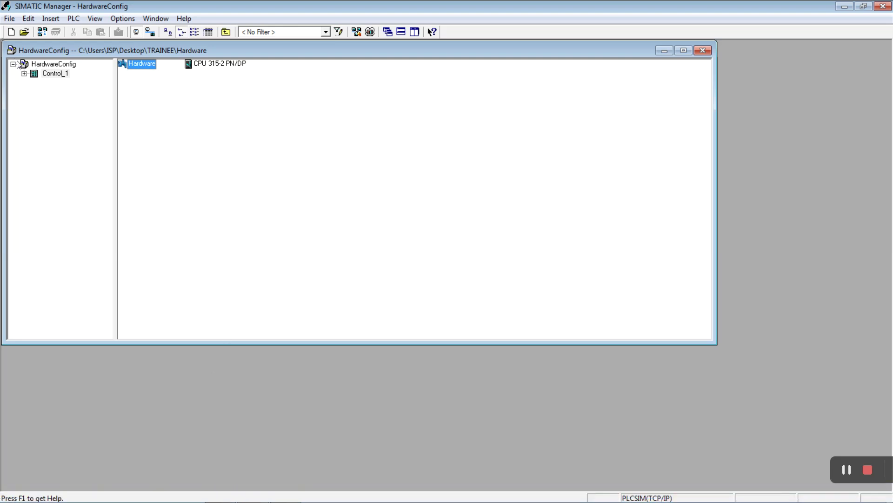
key(Tab)
click(35, 82)
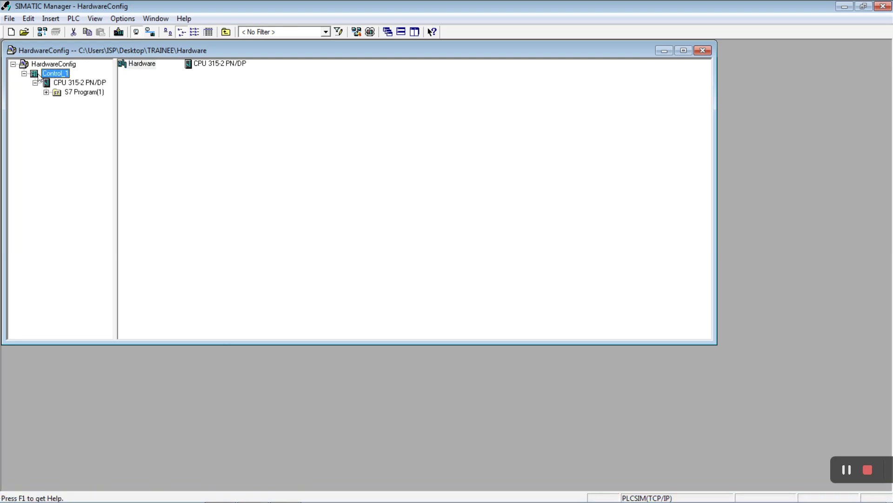
click(46, 92)
click(84, 111)
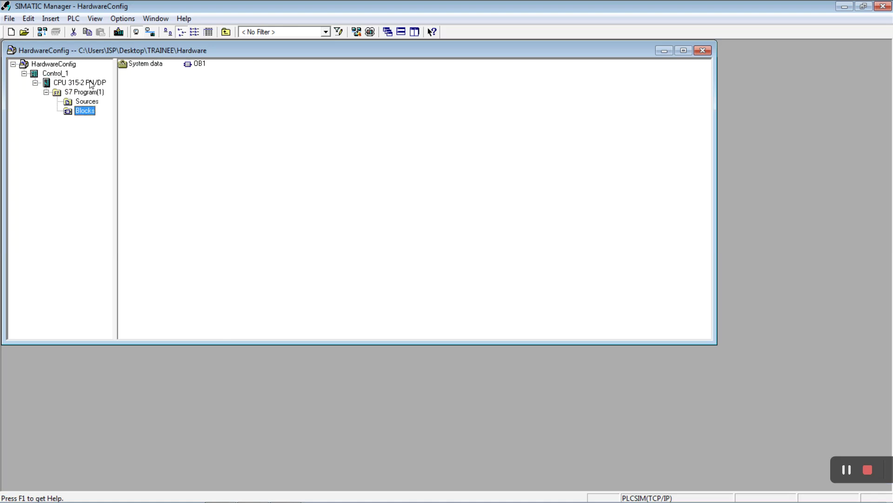